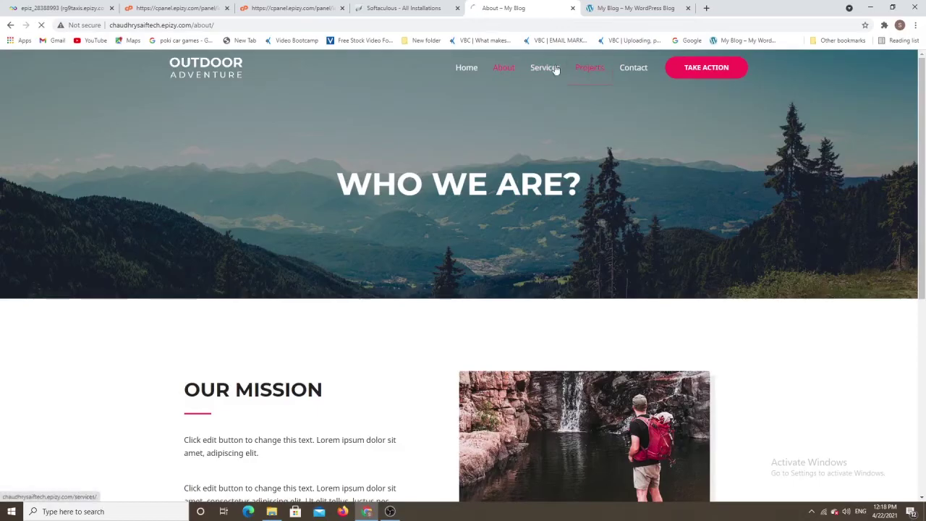
View the Projects page and home page of the example outdoor adventure site, and close the home page
click(586, 68)
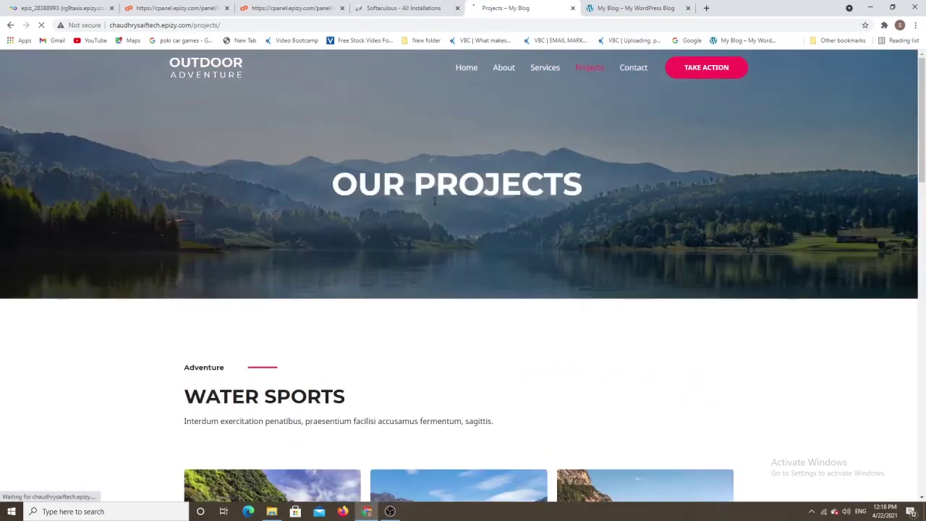
drag(923, 110, 923, 66)
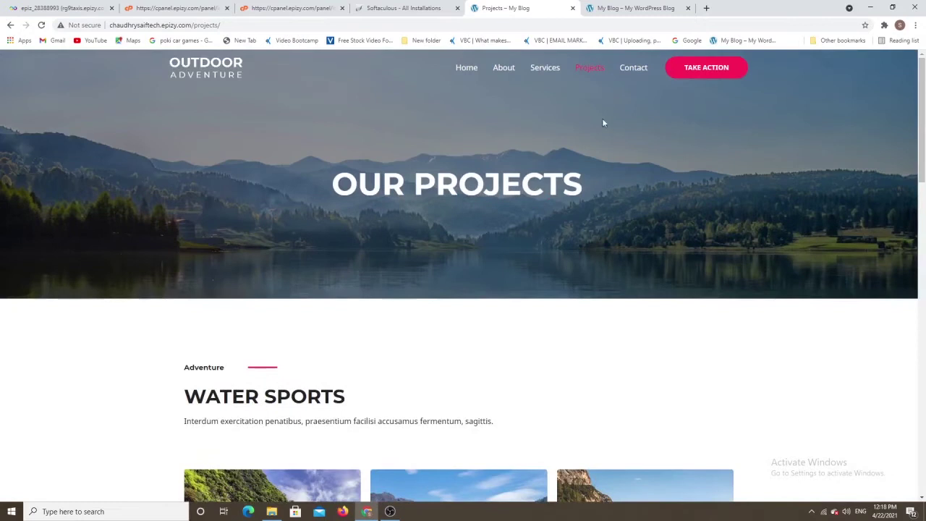
click(630, 8)
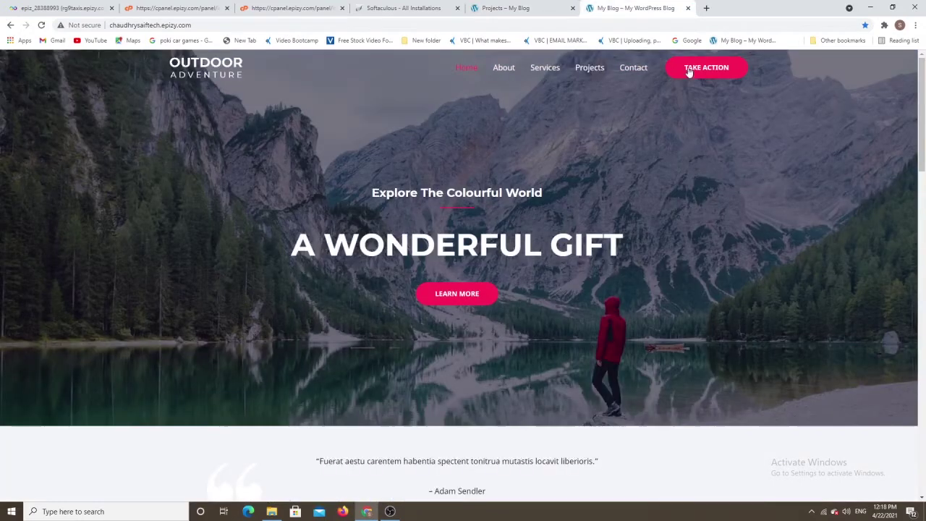
click(688, 8)
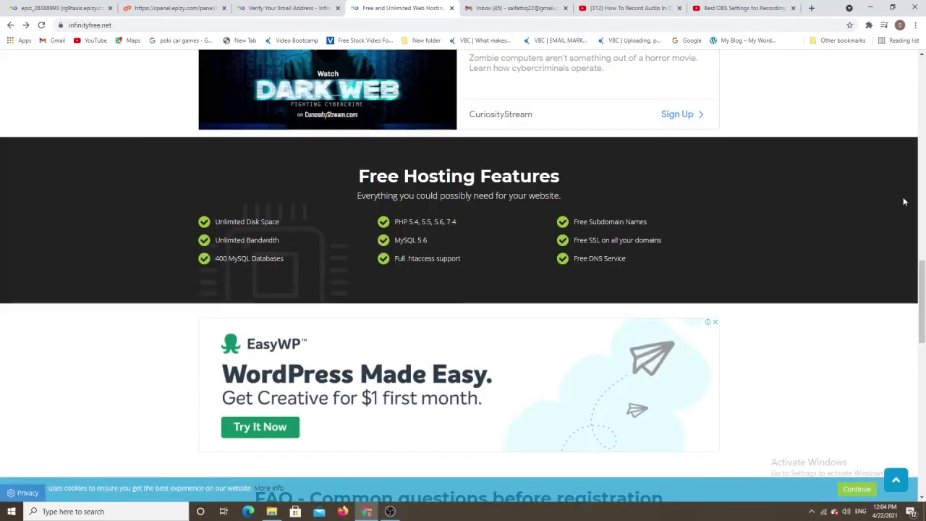
Open InfinityFree's free account sign-up form and go through its email, password, confirmation and robot-check fields without submitting
scroll(904, 202, up, 15)
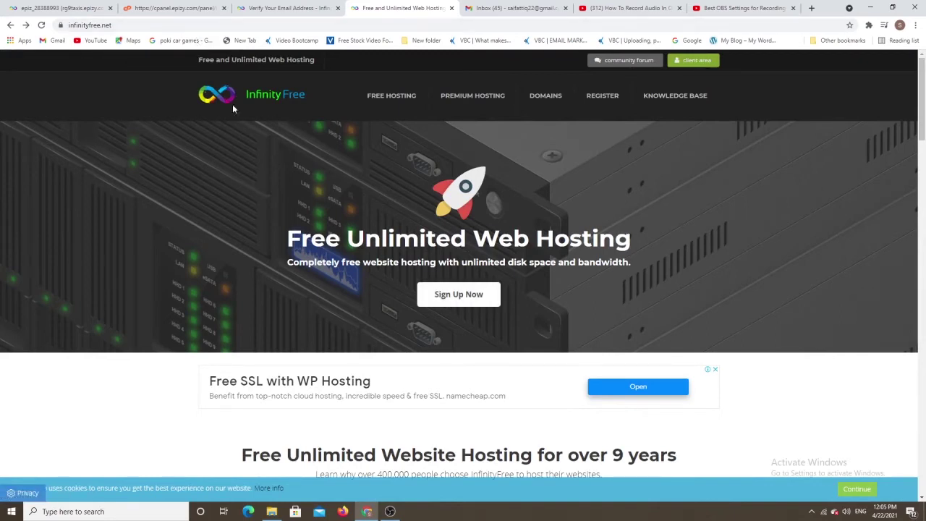
click(459, 301)
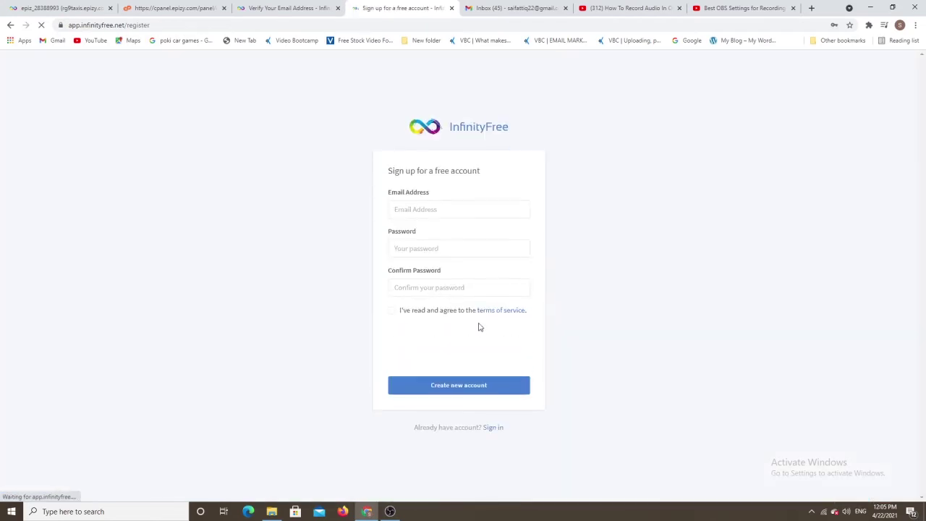
click(416, 209)
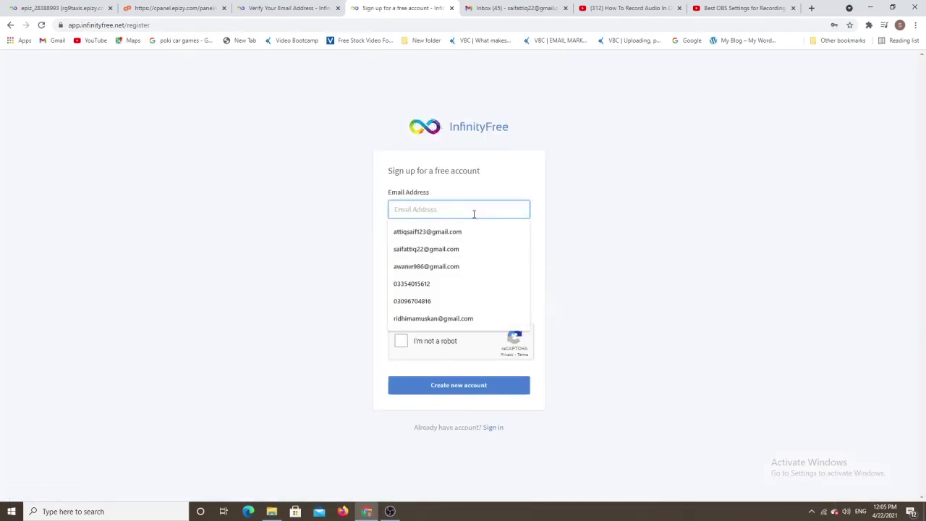
click(653, 229)
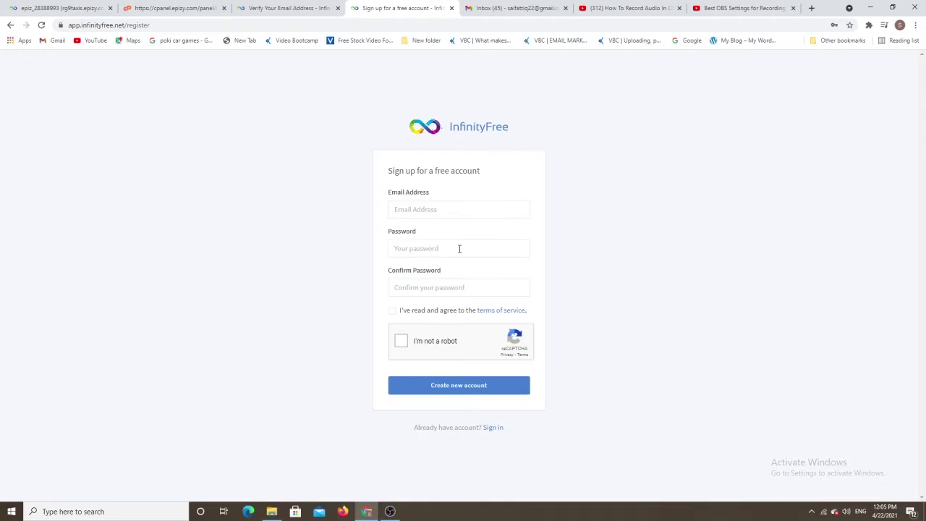
click(459, 248)
click(713, 296)
click(438, 287)
click(655, 369)
click(400, 341)
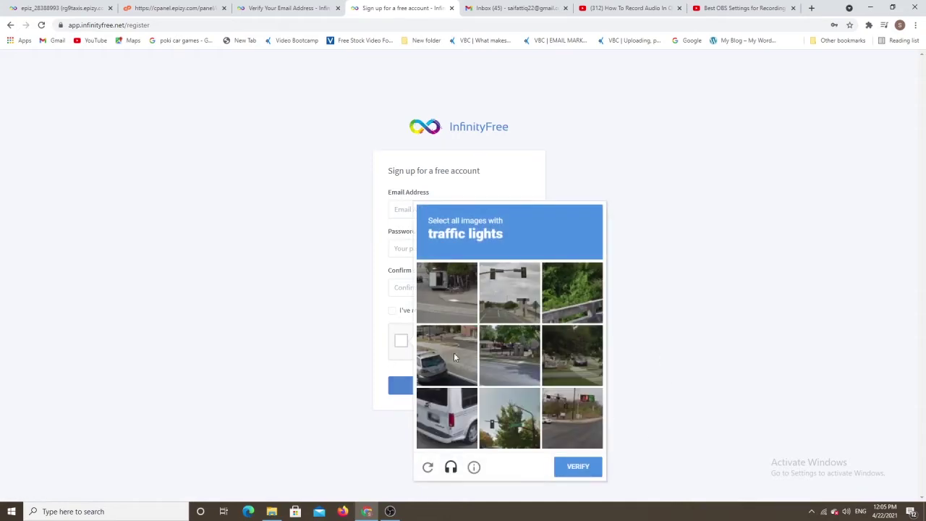
click(678, 334)
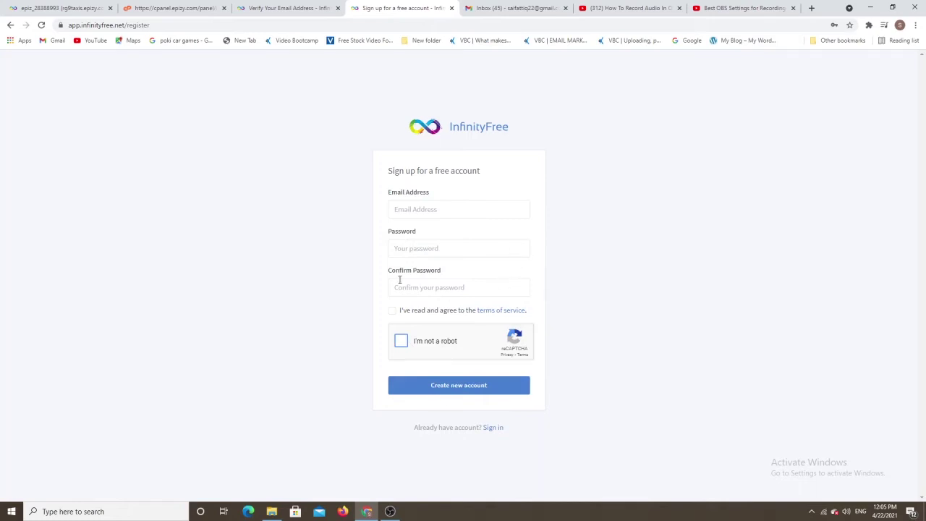
Open InfinityFree's Verify Email Address message in the Gmail inbox and follow its verification link
click(277, 7)
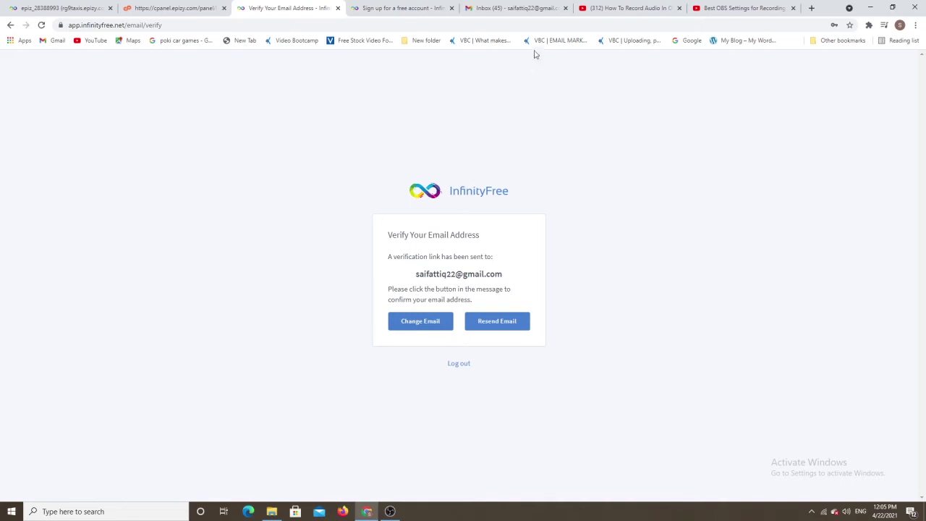
click(528, 7)
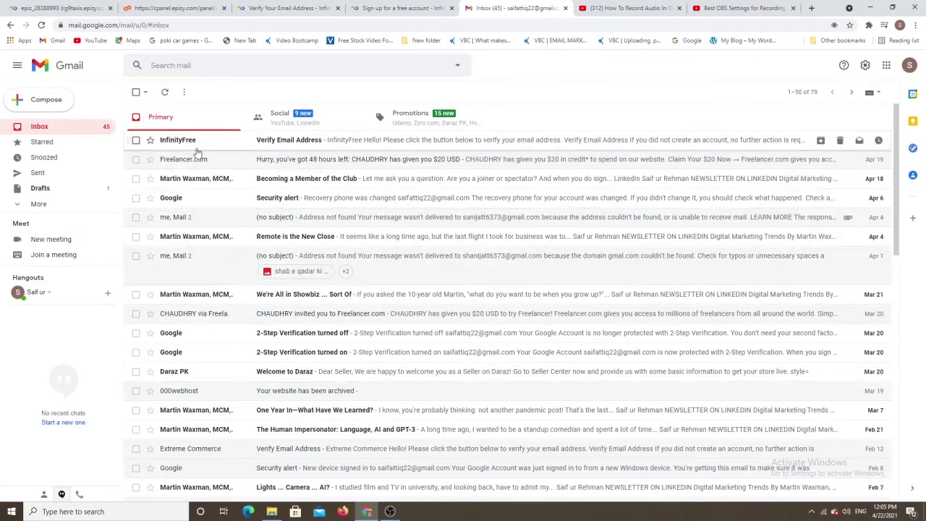
click(387, 139)
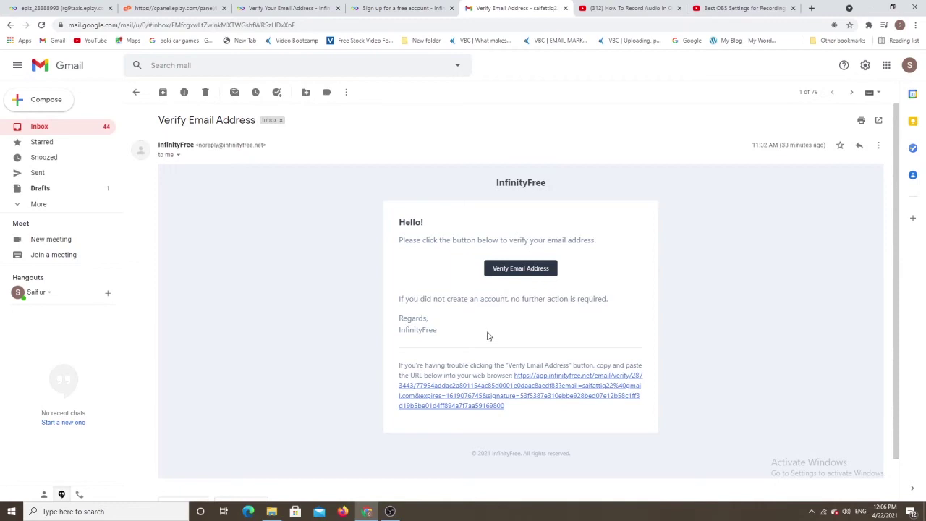
click(529, 272)
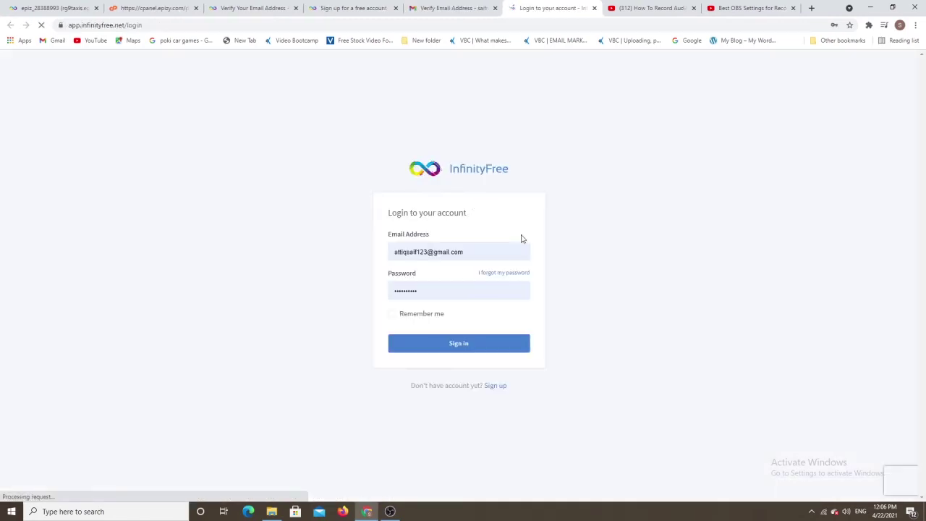
Replace the login email with the registered address, enable Remember me and submit the sign-in
click(475, 251)
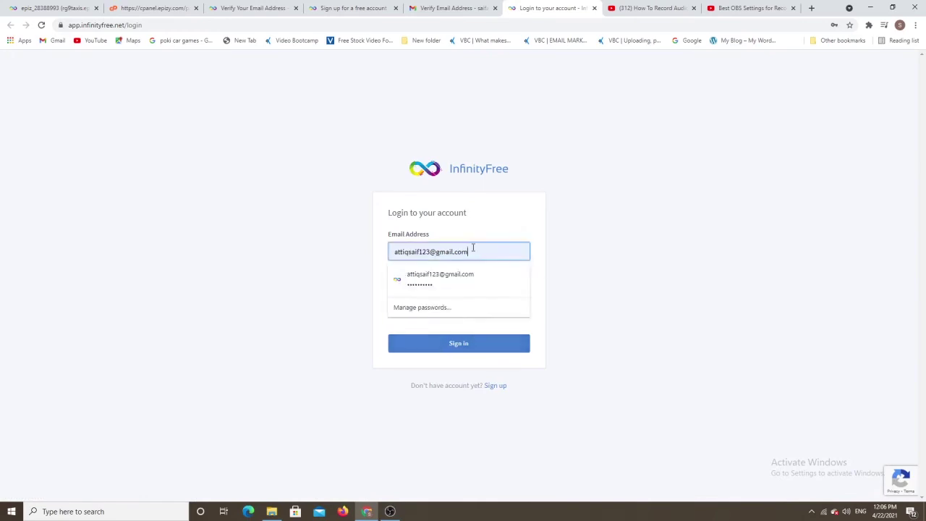
key(BackSpace)
key(BackSpace)
key(BackSpace)
key(BackSpace)
key(BackSpace)
key(BackSpace)
key(BackSpace)
key(BackSpace)
key(BackSpace)
key(BackSpace)
key(BackSpace)
key(BackSpace)
key(BackSpace)
key(BackSpace)
key(BackSpace)
key(BackSpace)
key(BackSpace)
key(BackSpace)
key(BackSpace)
key(BackSpace)
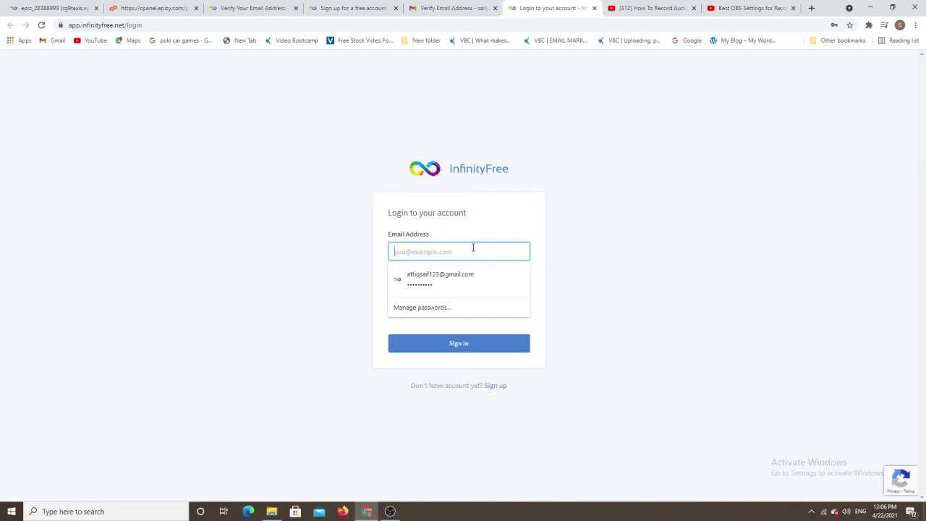
text(sa)
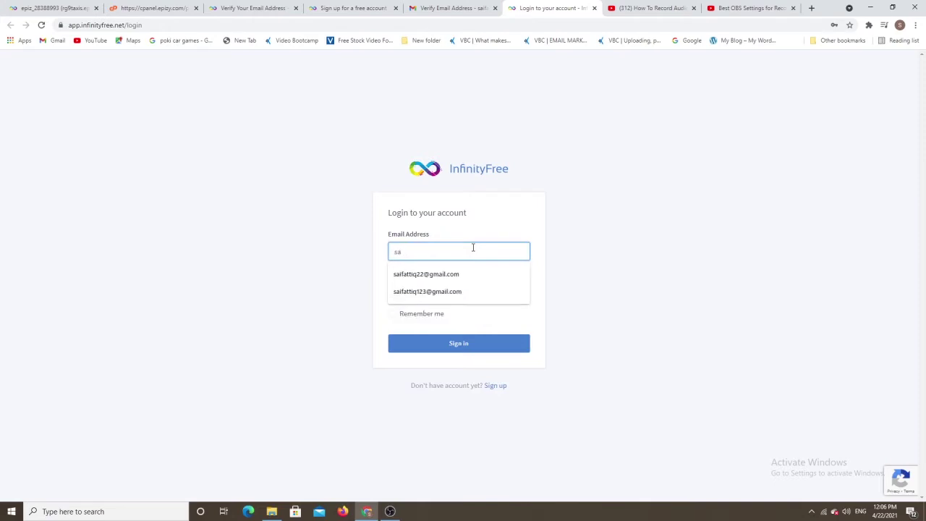
click(434, 274)
click(392, 313)
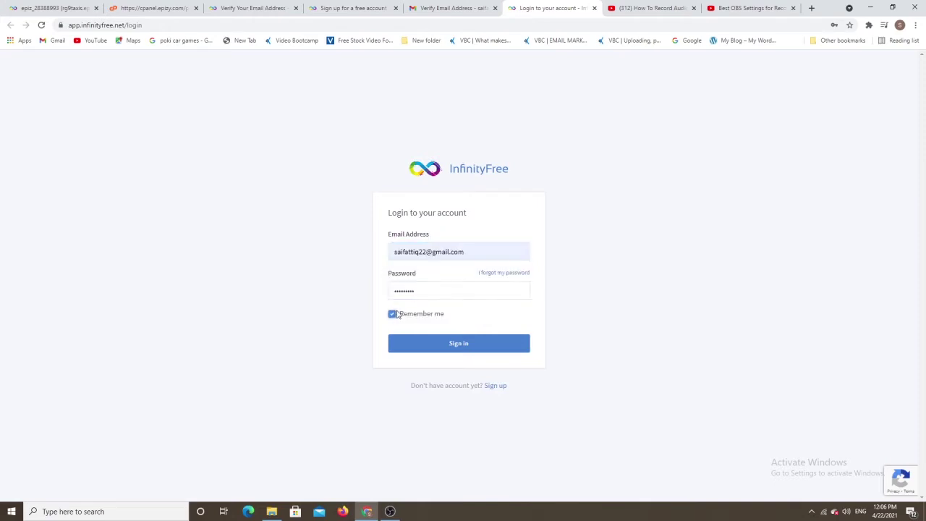
click(483, 347)
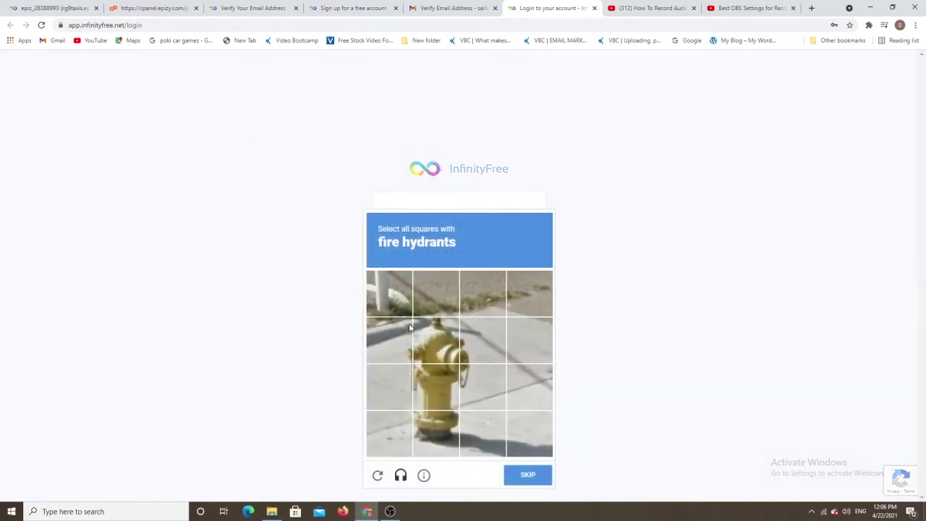
Mark the squares containing the fire hydrant in the image challenge and submit them for verification
click(434, 344)
click(437, 387)
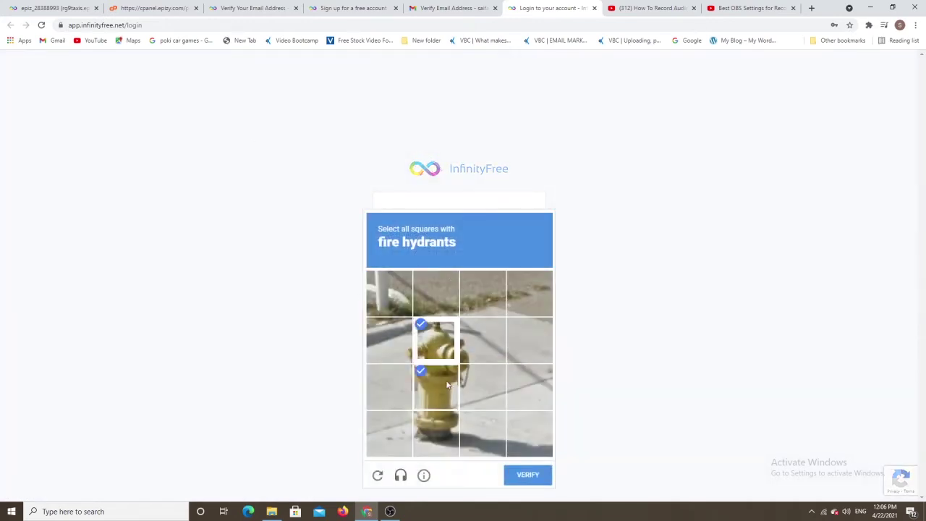
click(485, 380)
click(482, 355)
click(394, 346)
click(390, 387)
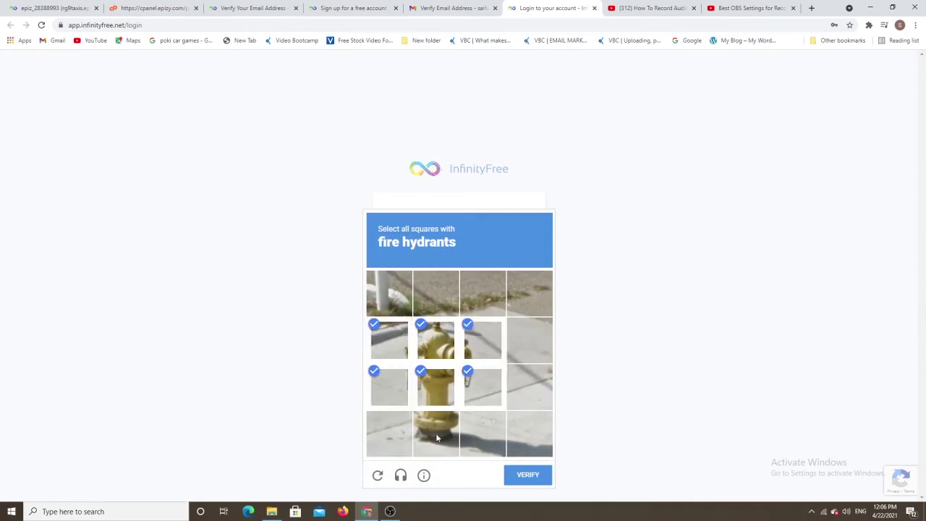
click(436, 432)
click(515, 475)
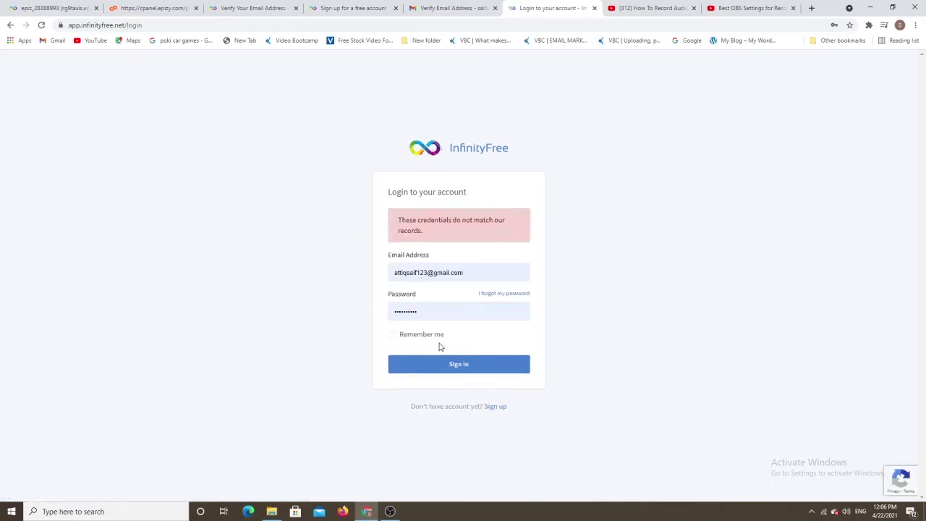
Try to sign in with the prefilled credentials and Remember me enabled
click(392, 335)
click(459, 366)
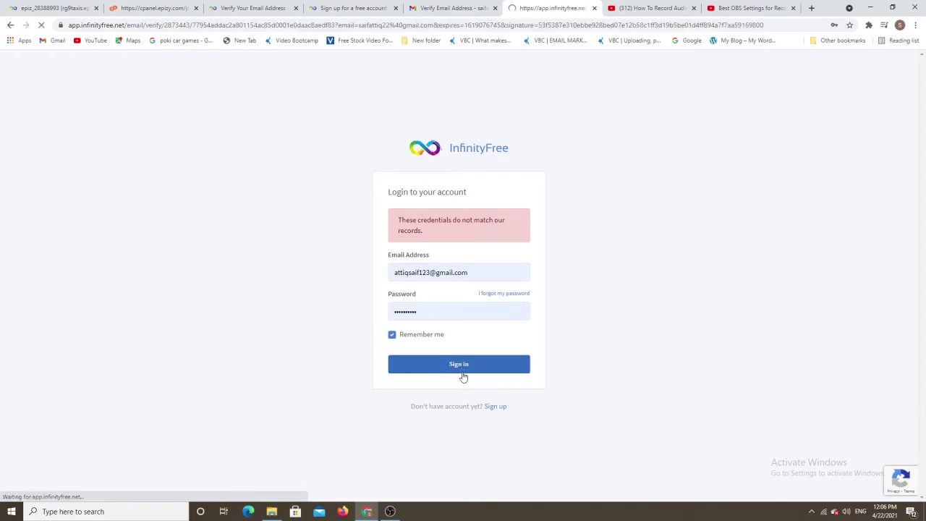
click(459, 320)
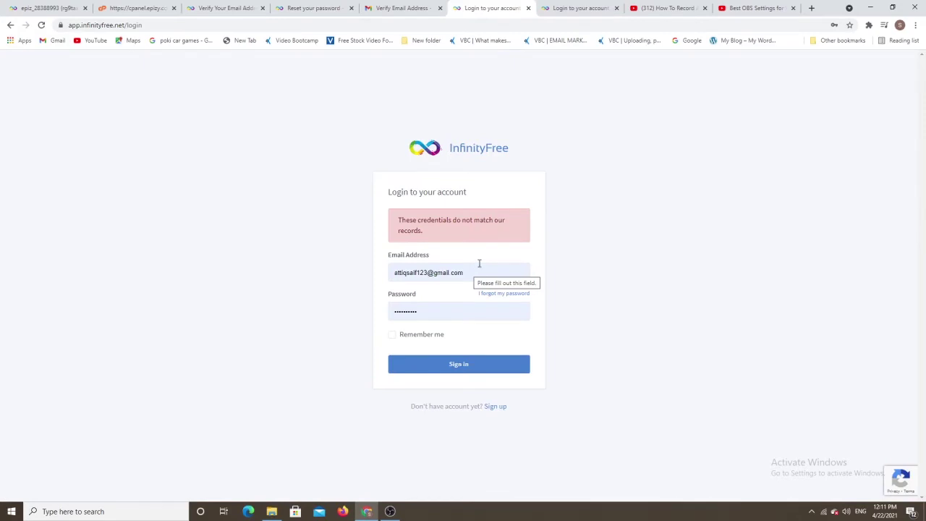
Clear the prefilled email address on the login form and fill in the registered account's email
click(475, 270)
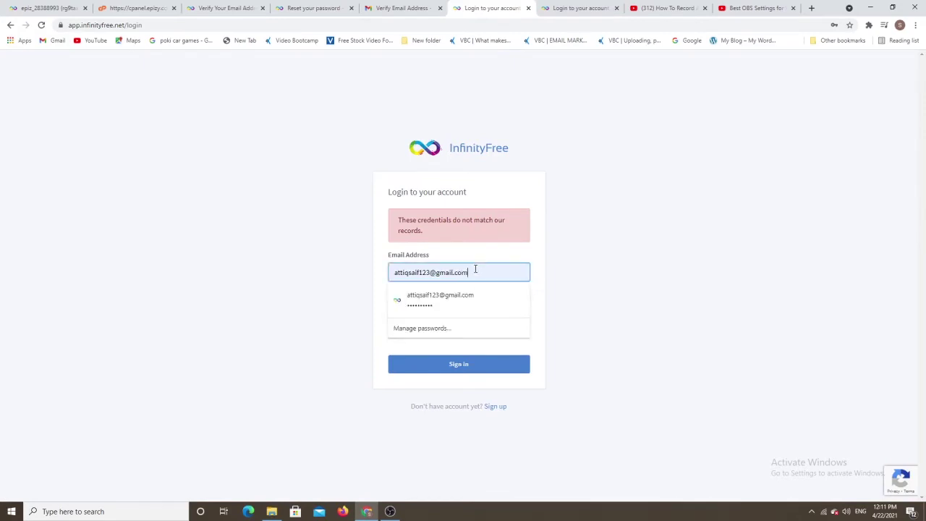
key(BackSpace)
key(BackSpace)
key(BackSpace)
key(BackSpace)
key(BackSpace)
key(BackSpace)
key(BackSpace)
key(BackSpace)
key(BackSpace)
key(BackSpace)
key(BackSpace)
key(BackSpace)
key(BackSpace)
key(BackSpace)
key(BackSpace)
key(BackSpace)
key(BackSpace)
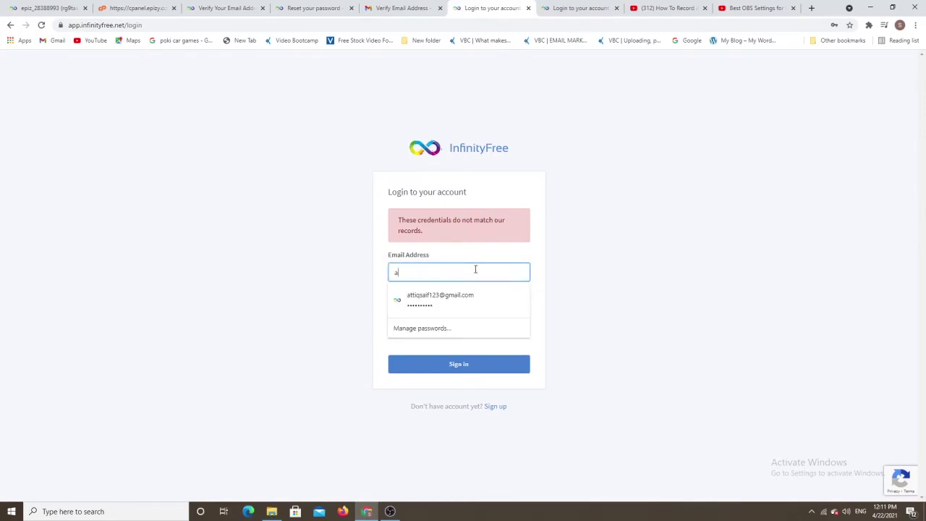
text(sa)
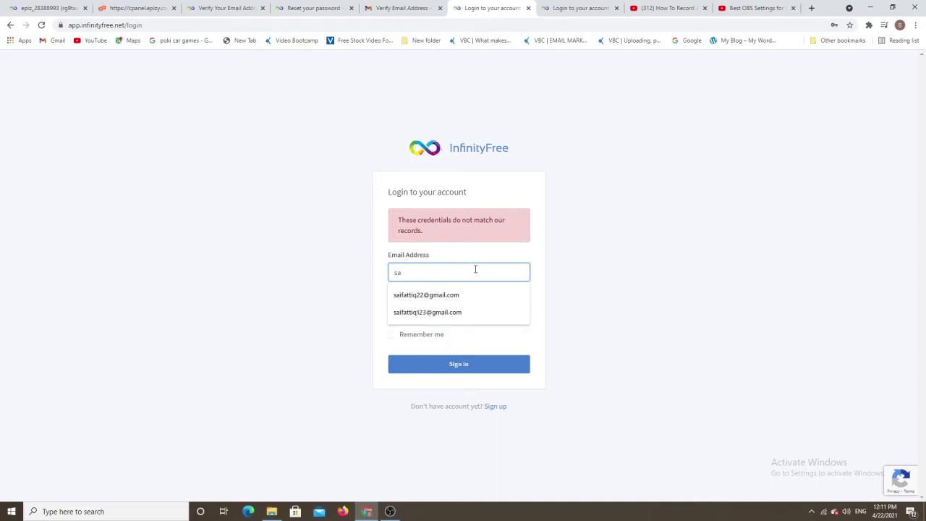
click(489, 293)
Replace the prefilled password with the account password, choose Remember me and sign in
click(461, 306)
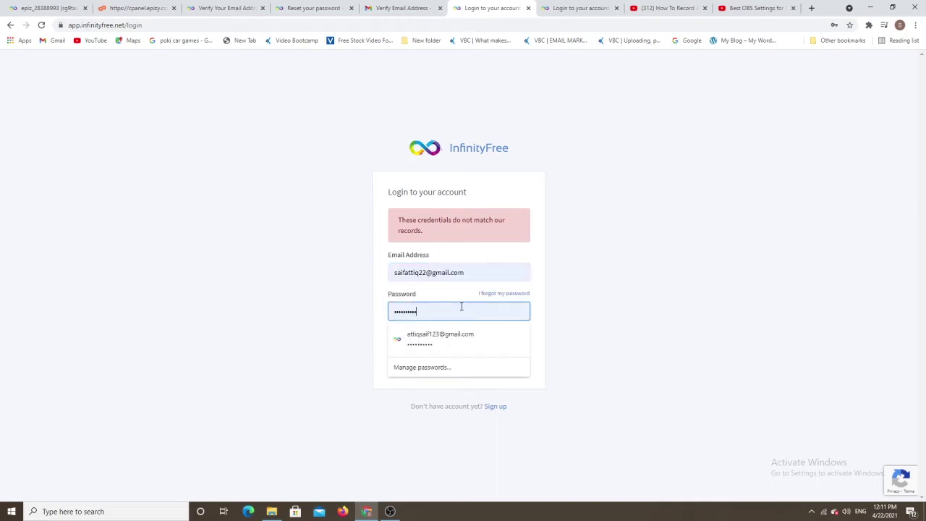
click(461, 306)
key(BackSpace)
key(BackSpace)
key(BackSpace)
key(BackSpace)
key(BackSpace)
key(BackSpace)
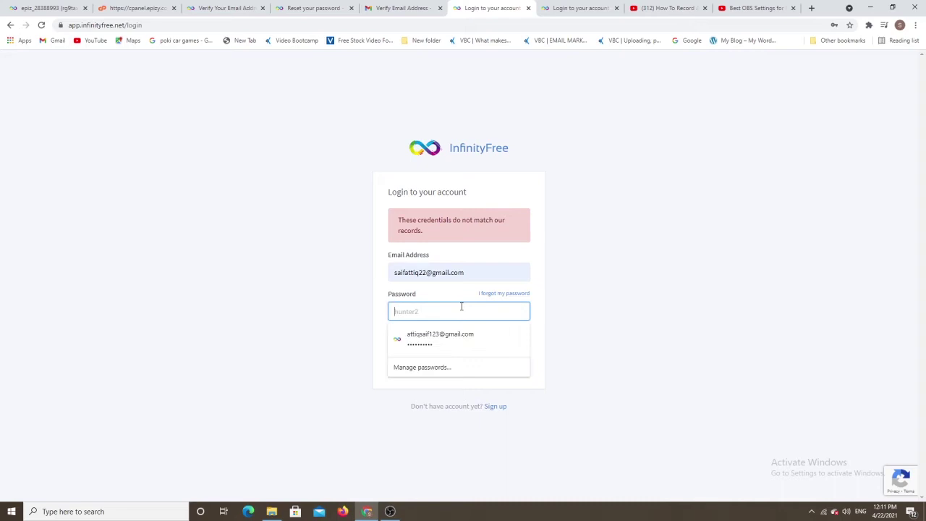
text(a)
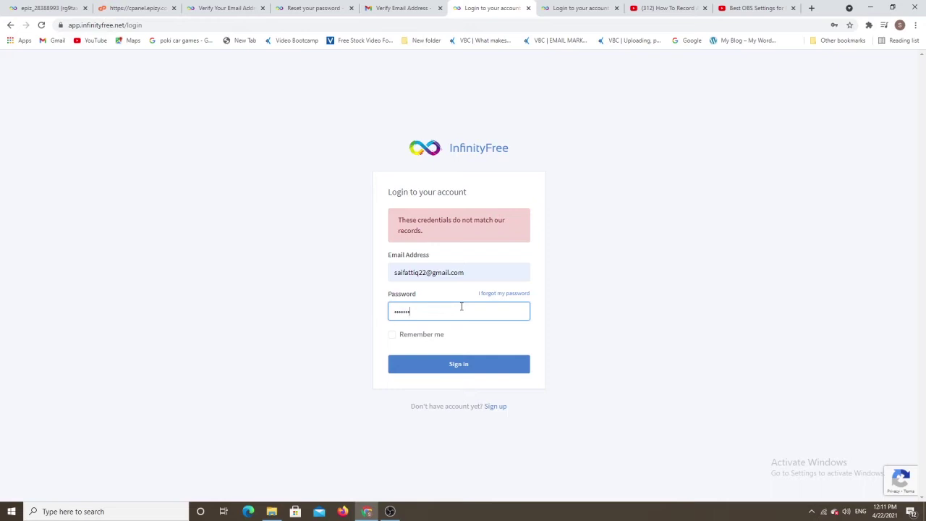
click(424, 337)
click(438, 365)
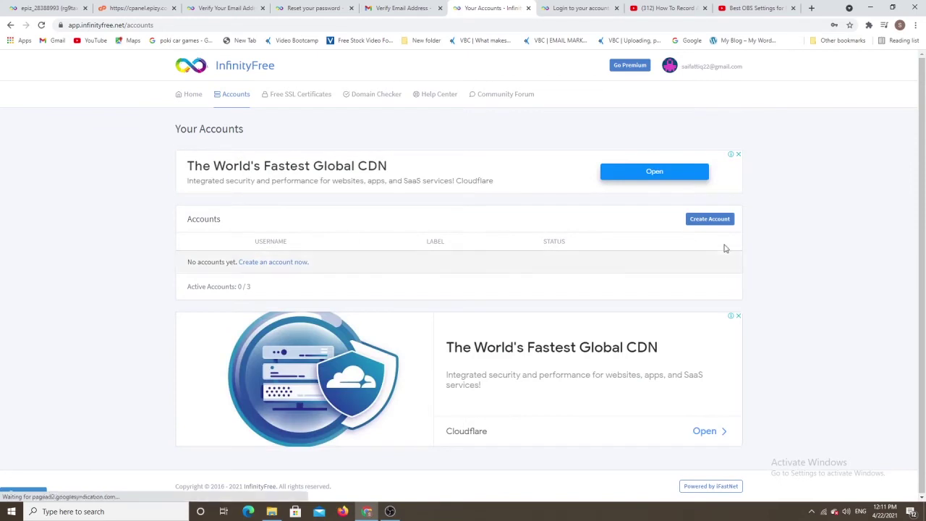
Open the signed-in user's profile page to review the account details
click(708, 66)
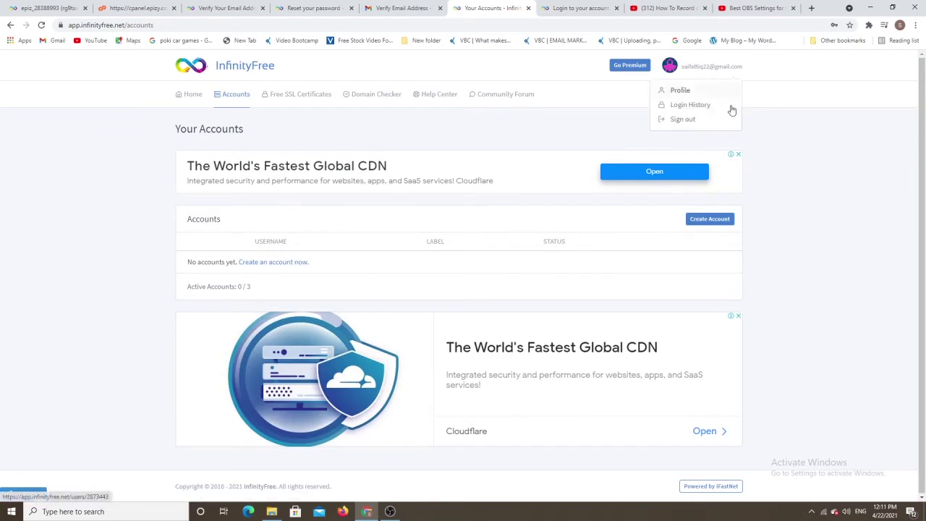
click(689, 93)
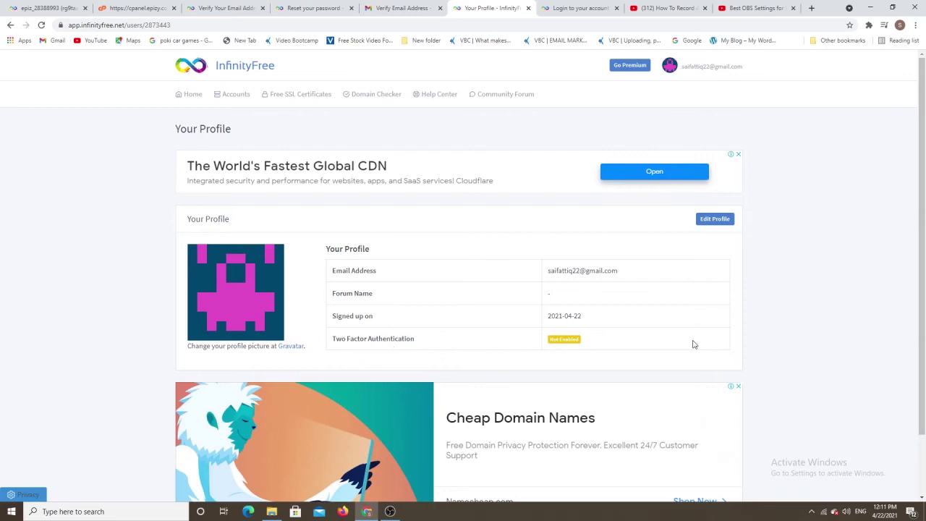
Return to the hosting accounts list and start creating a new hosting account
click(228, 97)
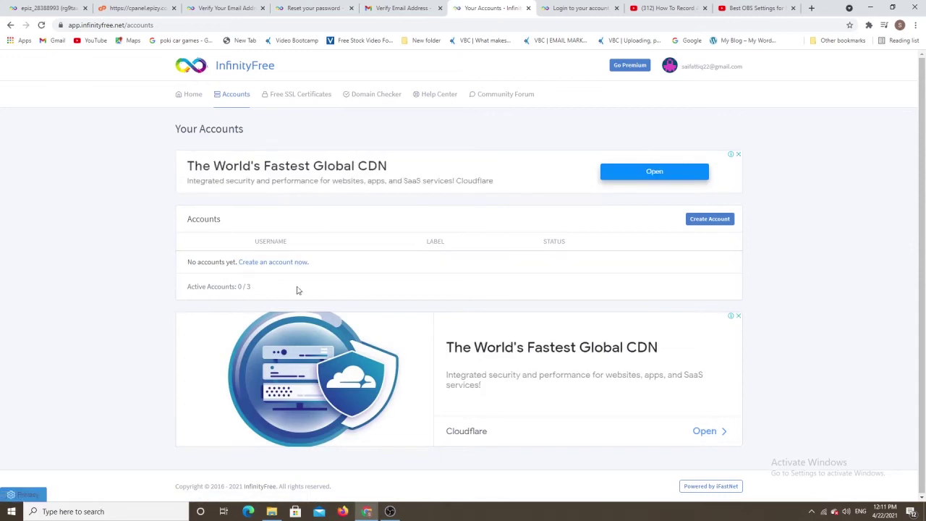
click(711, 220)
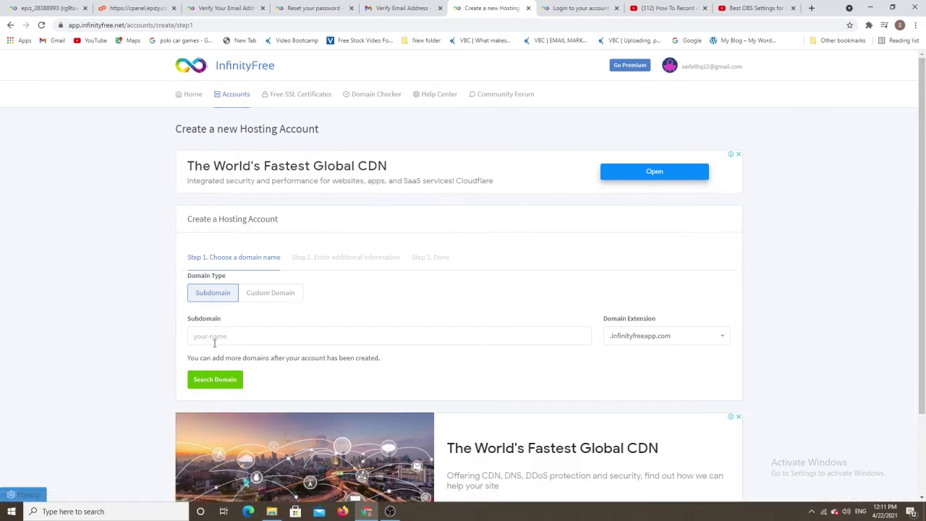
Compare the Custom Domain and Subdomain forms of the new hosting account and keep Subdomain as the domain type
click(257, 295)
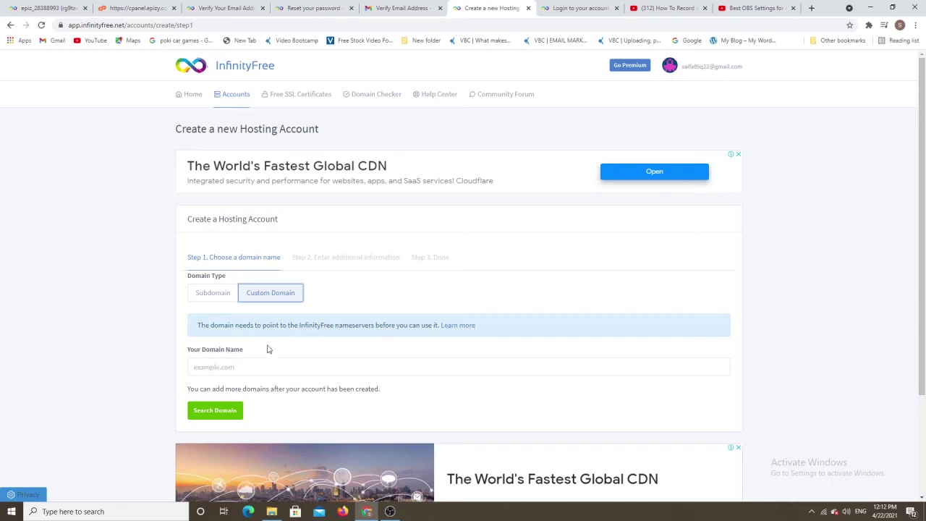
click(223, 296)
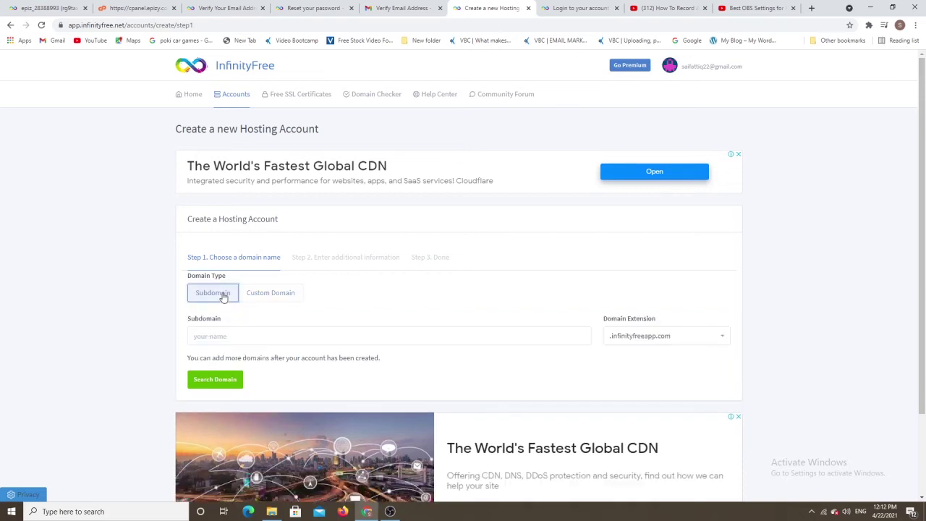
click(269, 296)
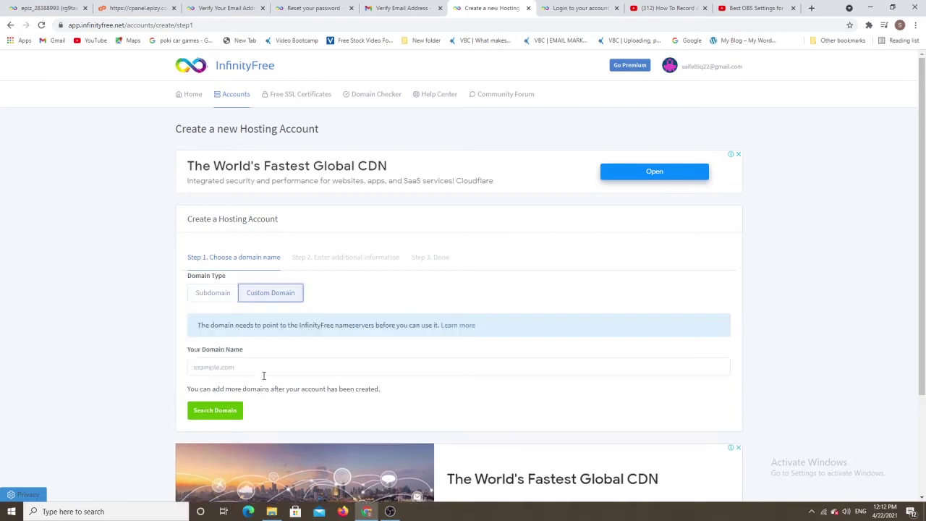
click(220, 295)
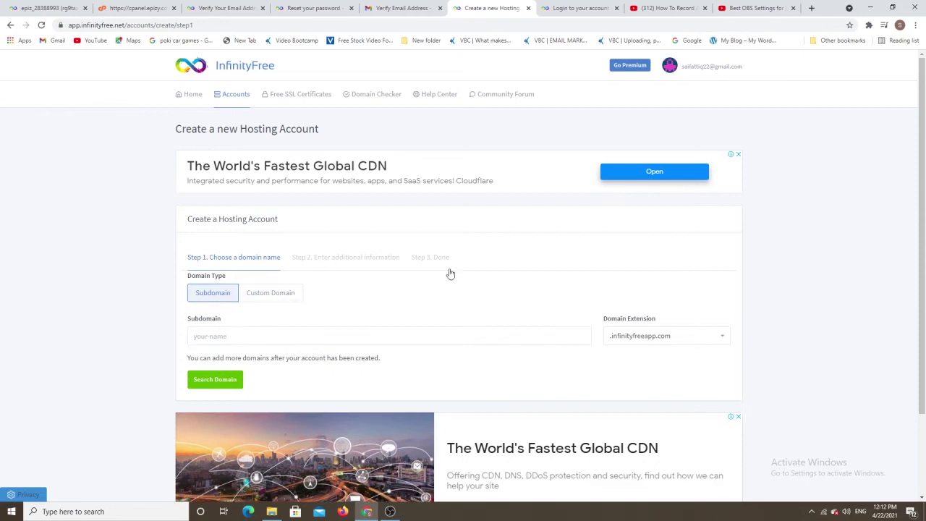
Search for the subdomain chaudhrysaiftech with the .infinityfreeapp.com extension, and repeat the search with chaudhrysaiftech123
click(218, 337)
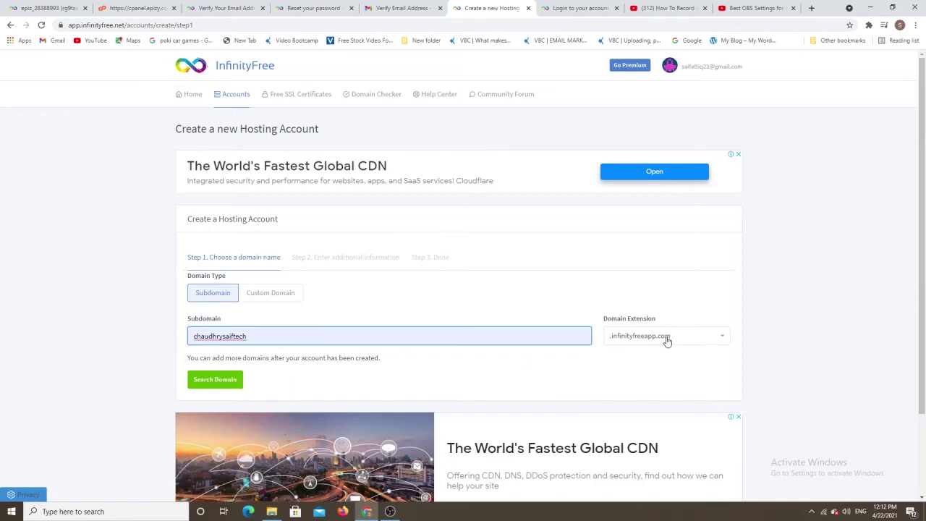
click(196, 385)
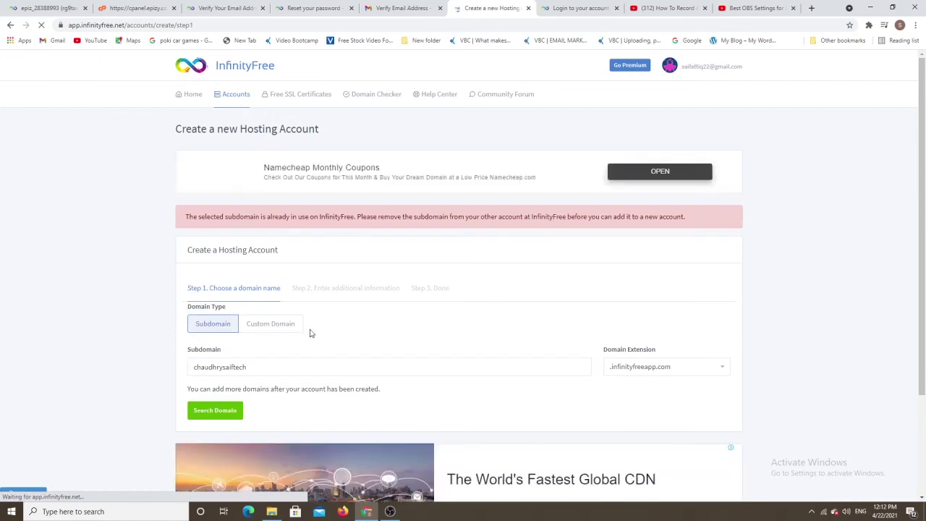
click(255, 366)
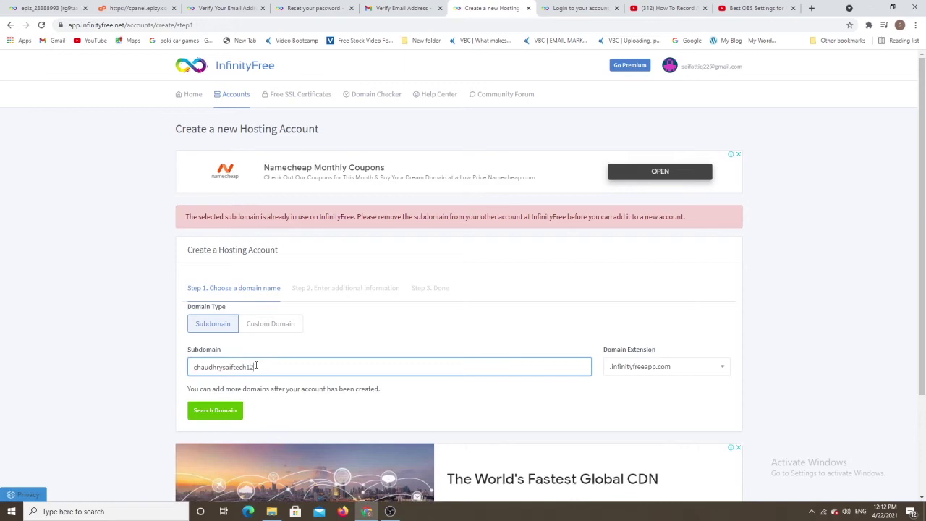
click(196, 412)
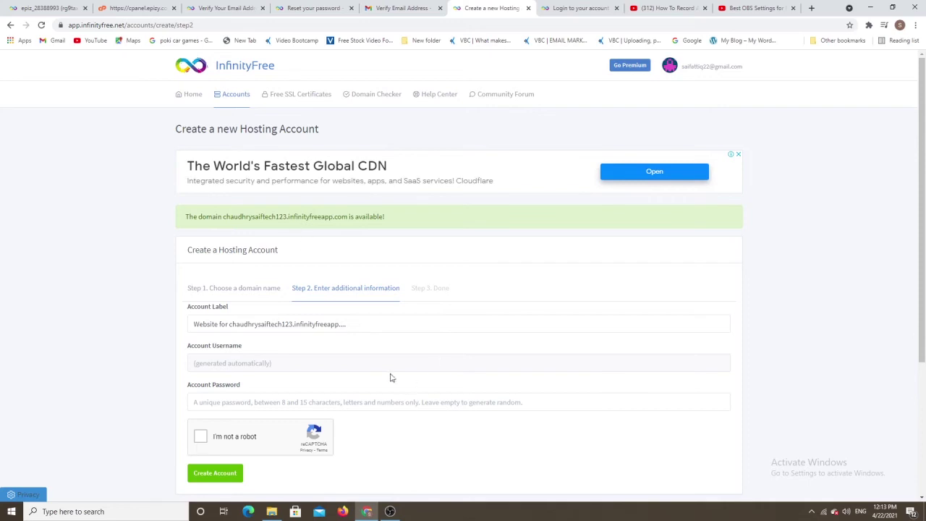
Switch to the already open rg9taxis.epizy.com hosting account page and go back to the accounts list
click(578, 5)
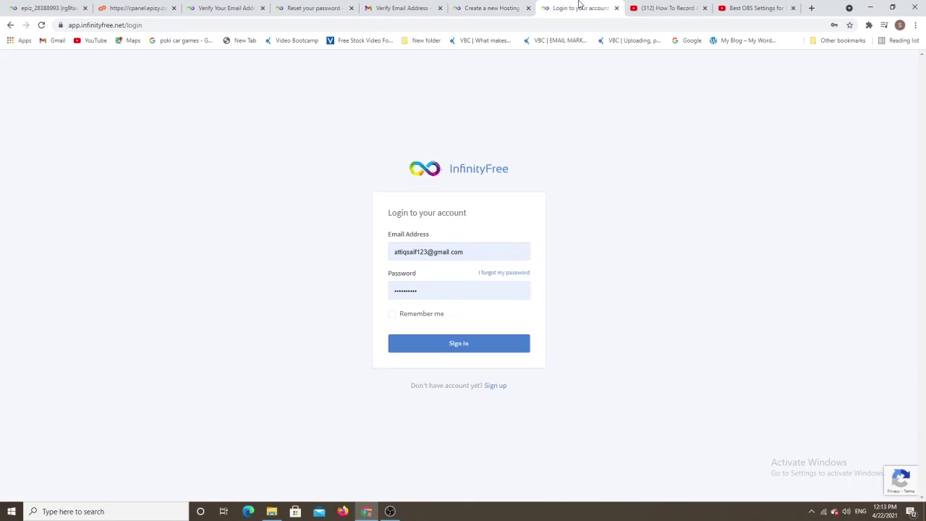
click(405, 8)
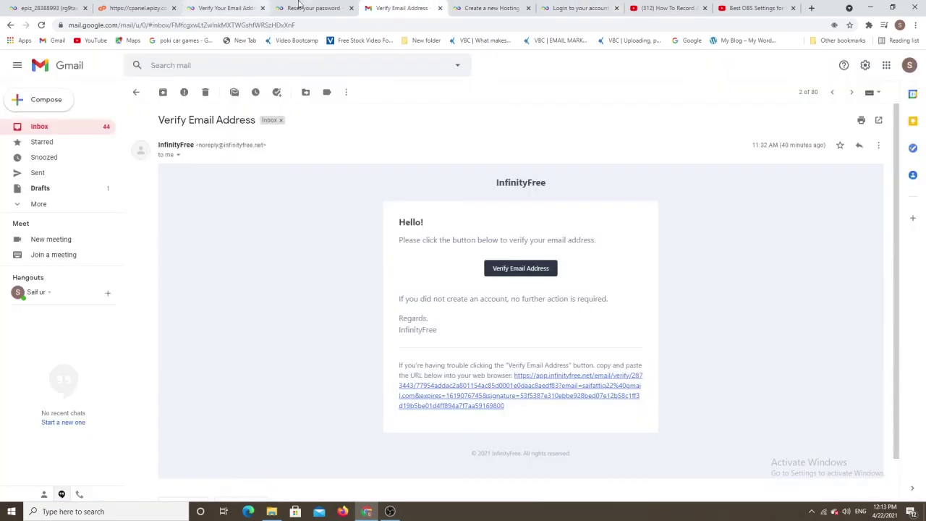
click(239, 8)
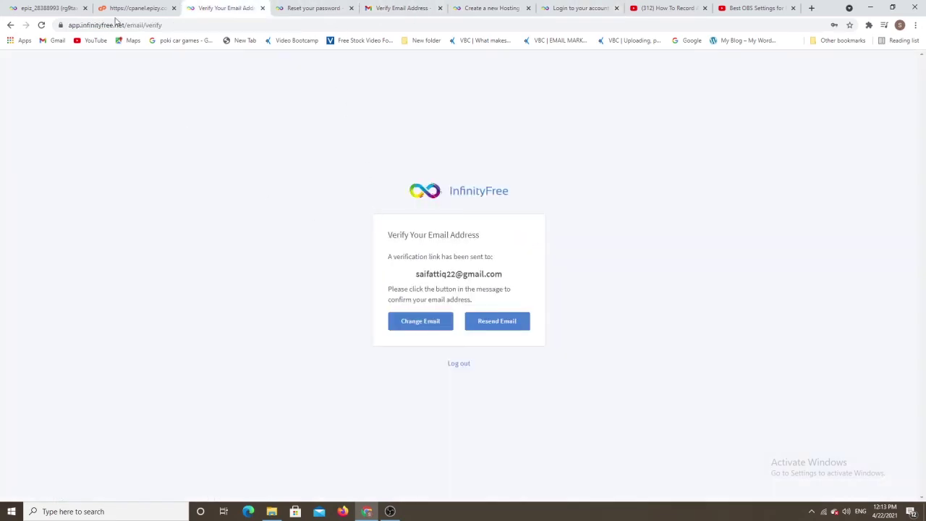
click(65, 8)
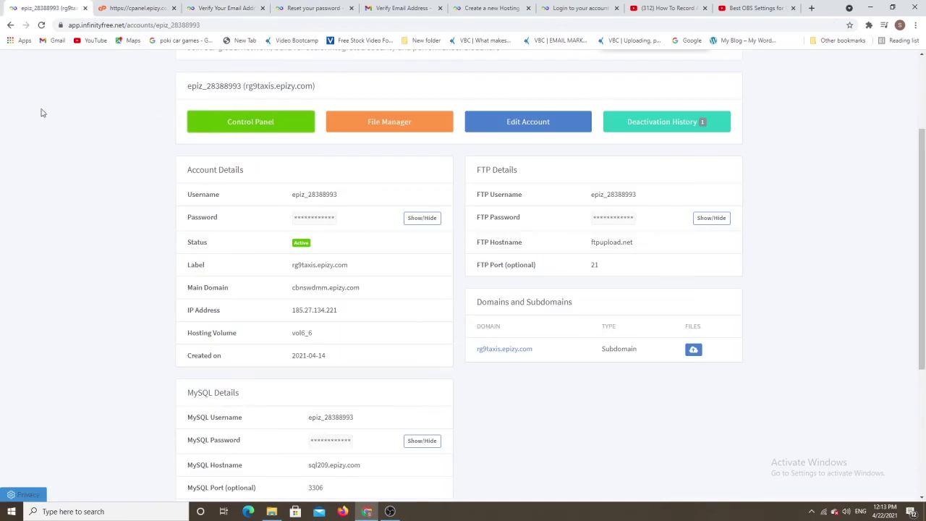
click(12, 26)
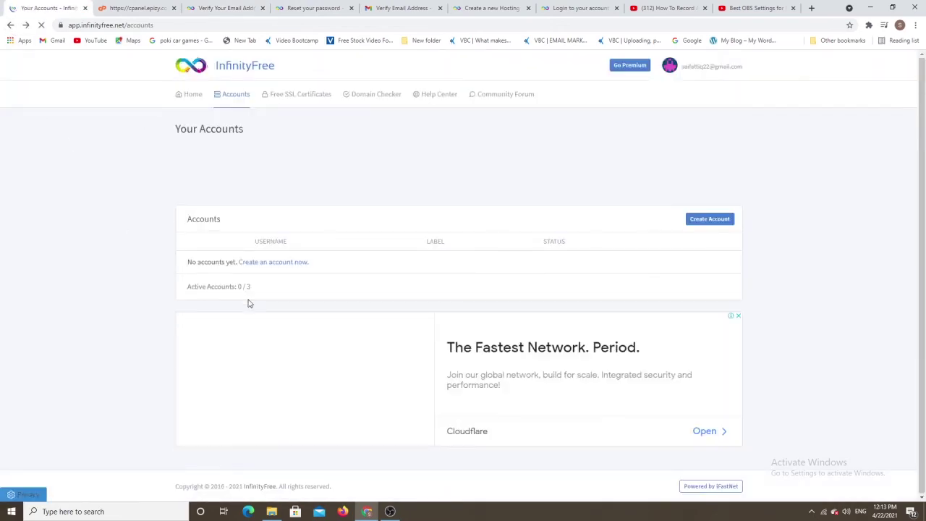
Log out of the current InfinityFree user and sign in with the prefilled credentials of the other account
click(705, 68)
click(697, 118)
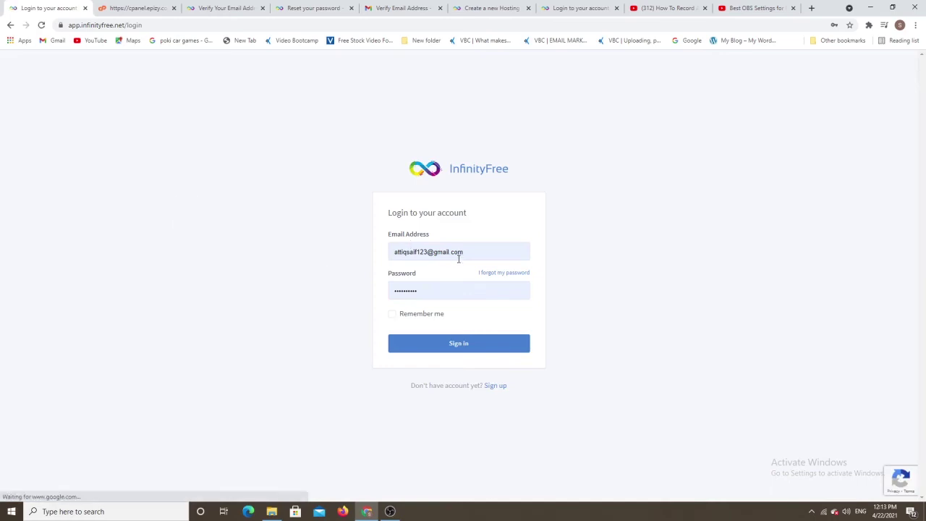
click(457, 345)
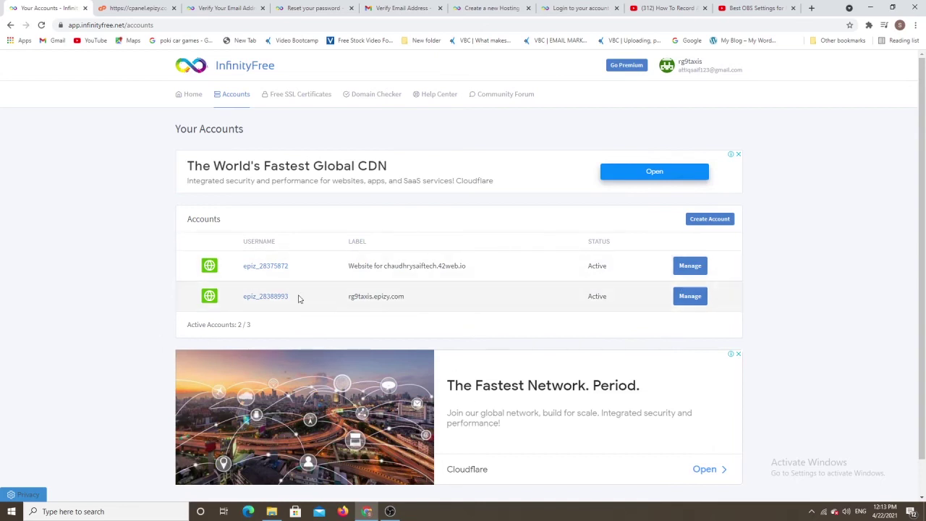
Open the management page of the rg9taxis.epizy.com hosting account and review its account, FTP, domain and MySQL details
click(706, 297)
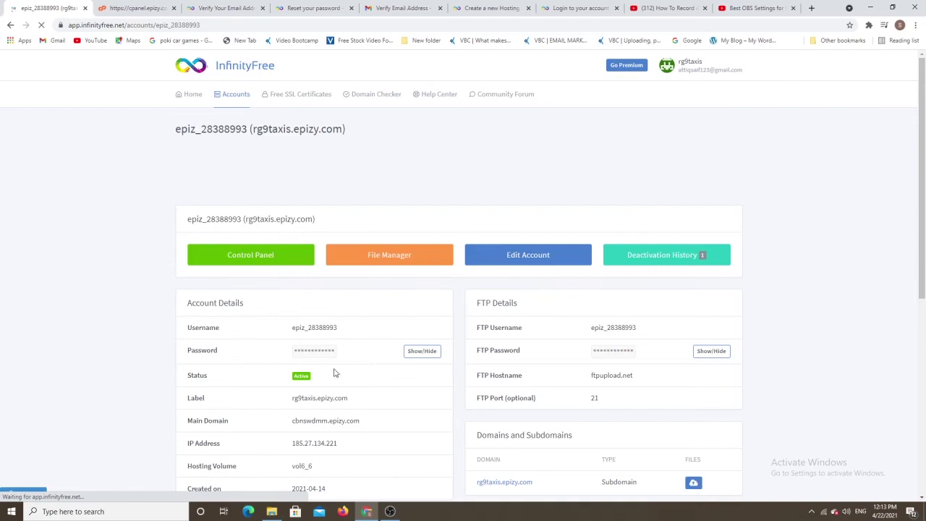
scroll(332, 261, down, 1)
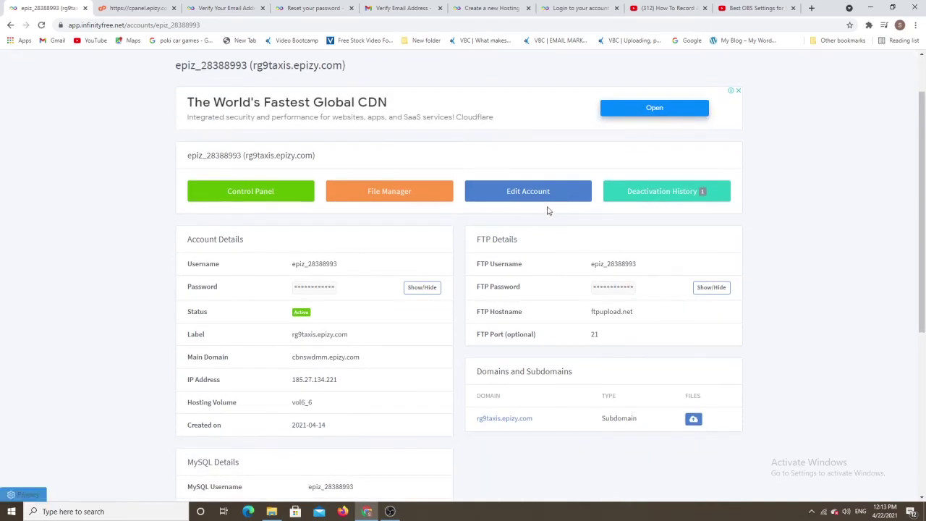
scroll(559, 275, down, 1)
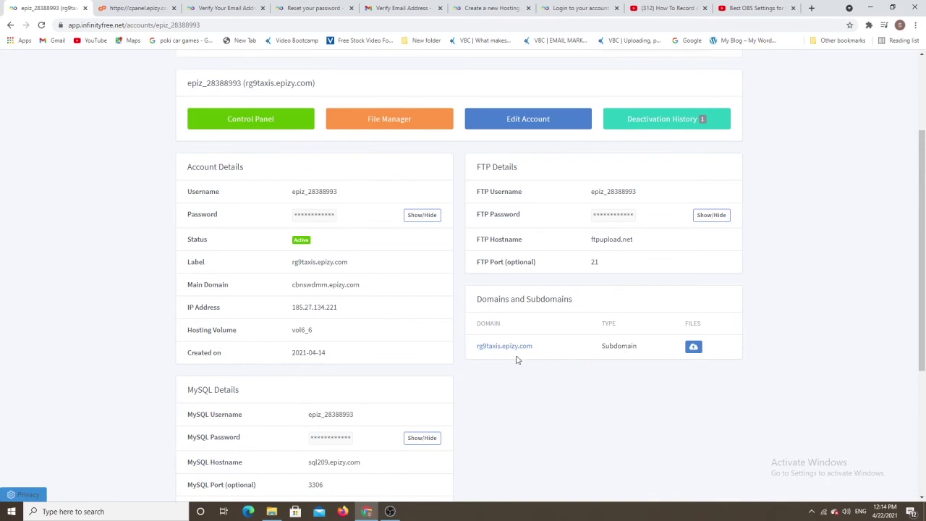
scroll(644, 209, down, 2)
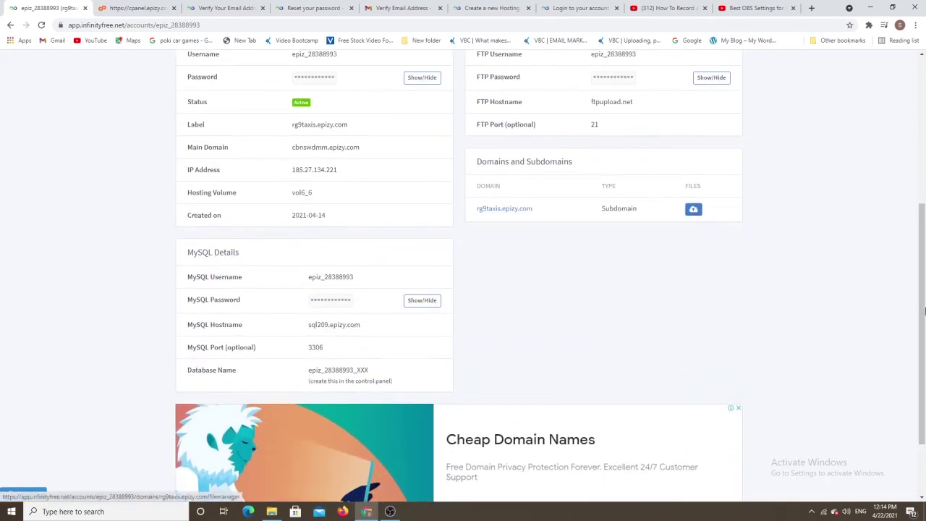
scroll(692, 210, up, 4)
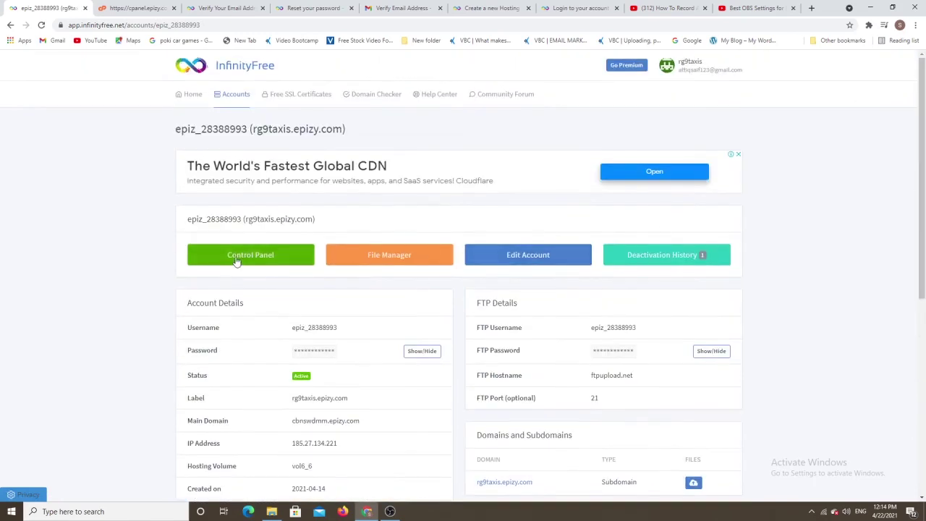
Open the hosting account's control panel and examine its statistics, account details and tool sections down to Support
click(262, 253)
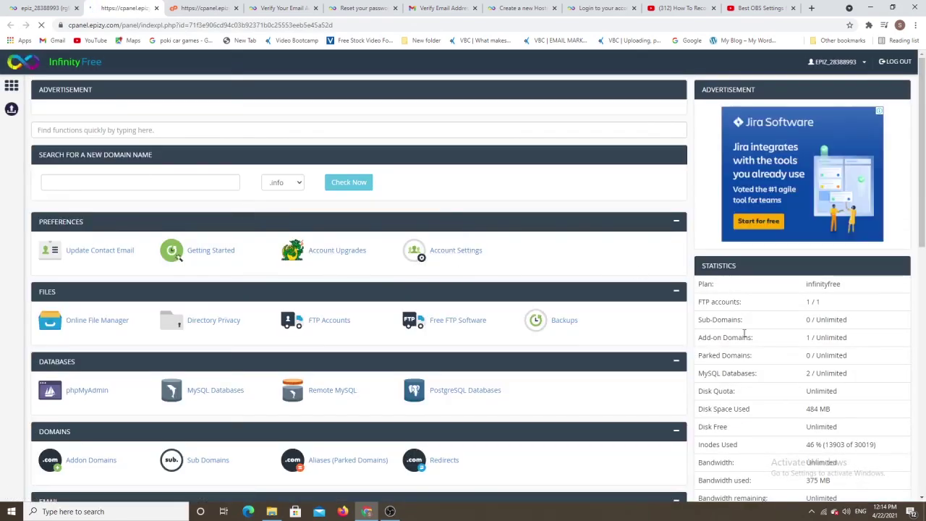
scroll(724, 322, down, 1)
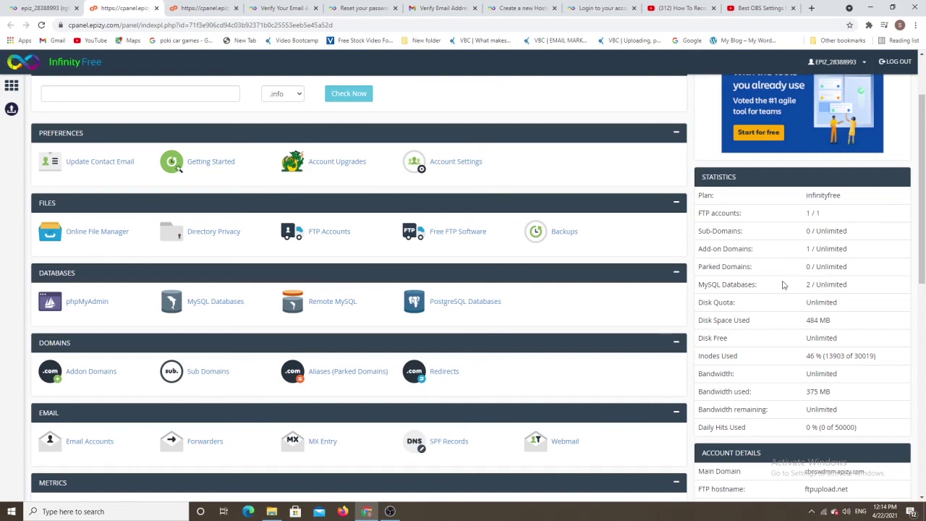
scroll(810, 288, down, 1)
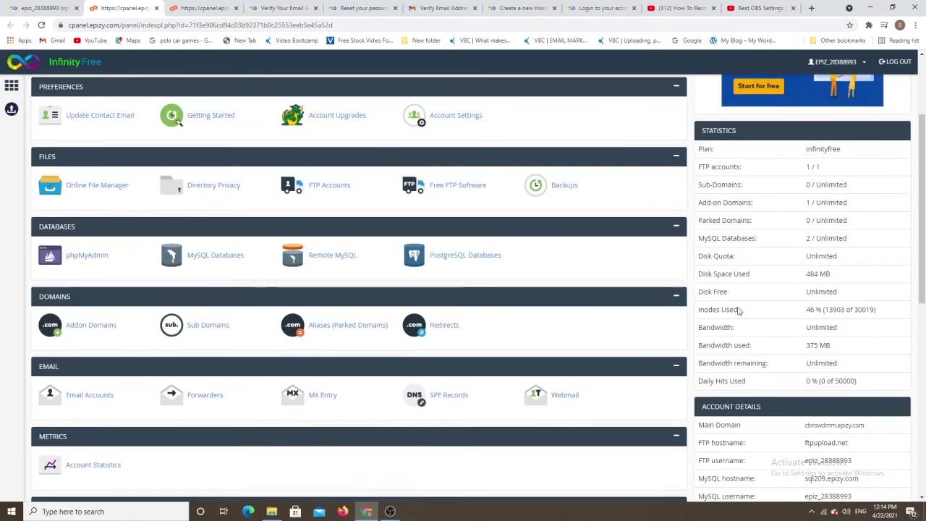
scroll(694, 340, down, 1)
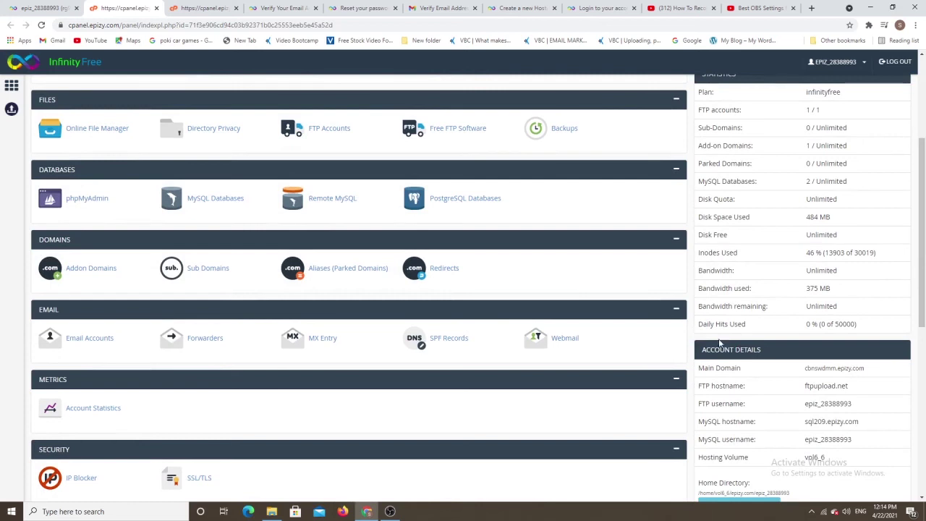
scroll(890, 360, down, 1)
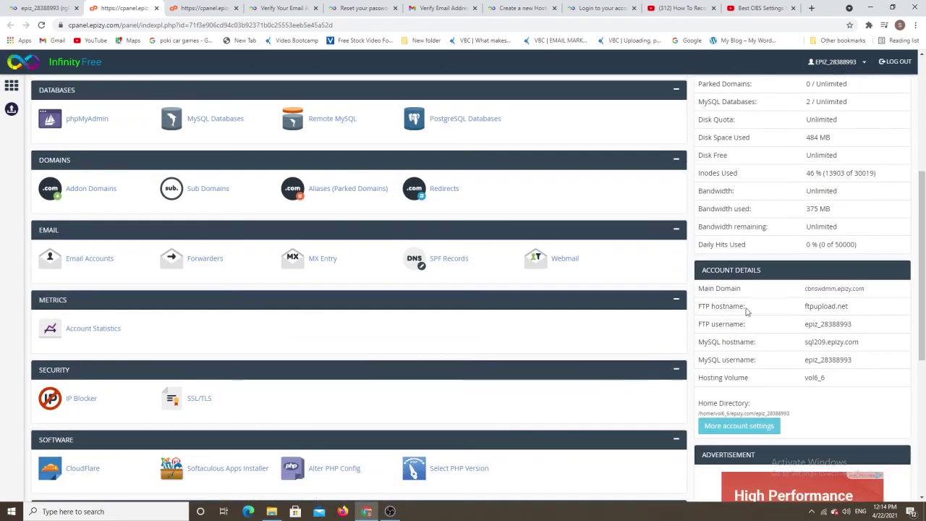
drag(868, 292, 754, 305)
click(781, 294)
drag(924, 282, 924, 326)
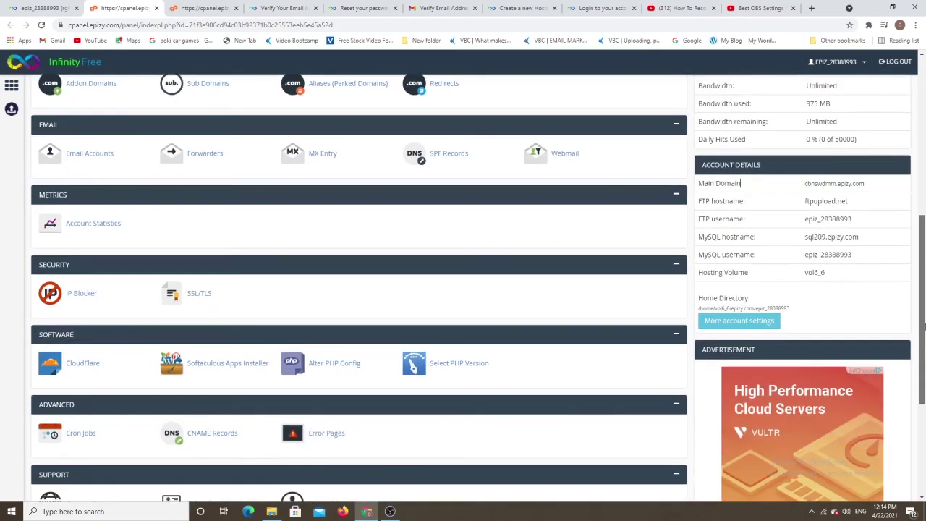
scroll(924, 325, down, 3)
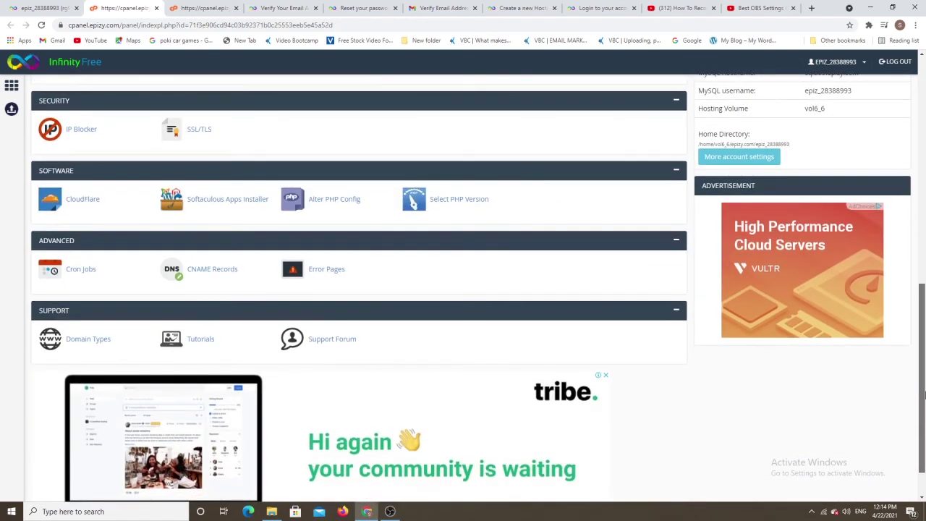
Launch the Softaculous Apps Installer, check its list of existing installations and return to the installer's main page
click(232, 203)
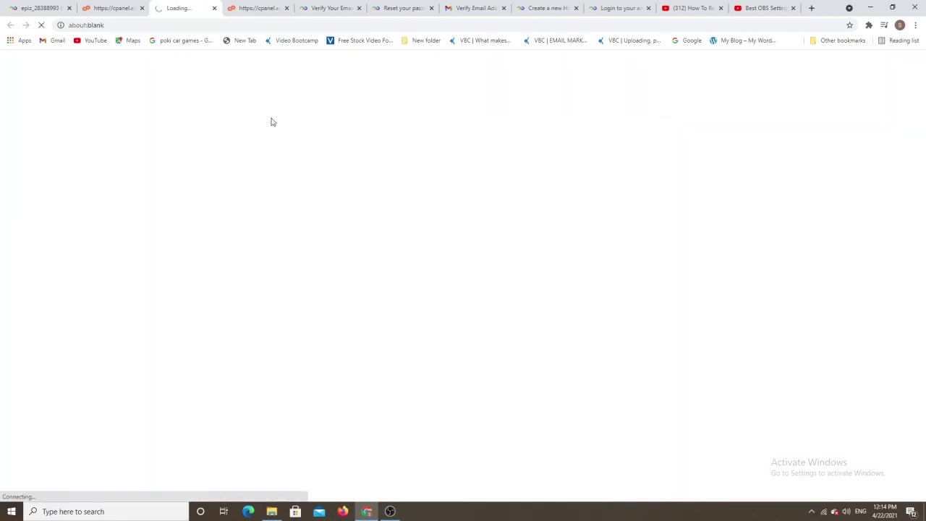
click(287, 8)
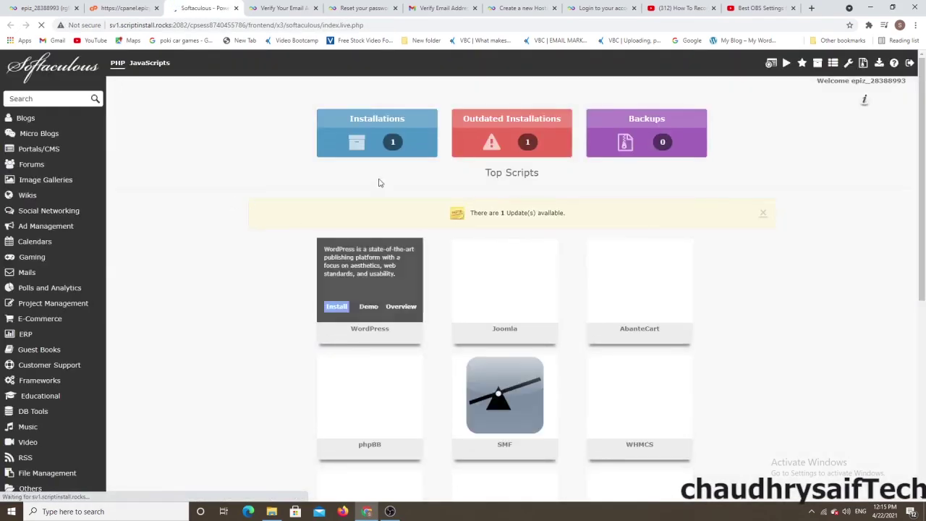
click(384, 127)
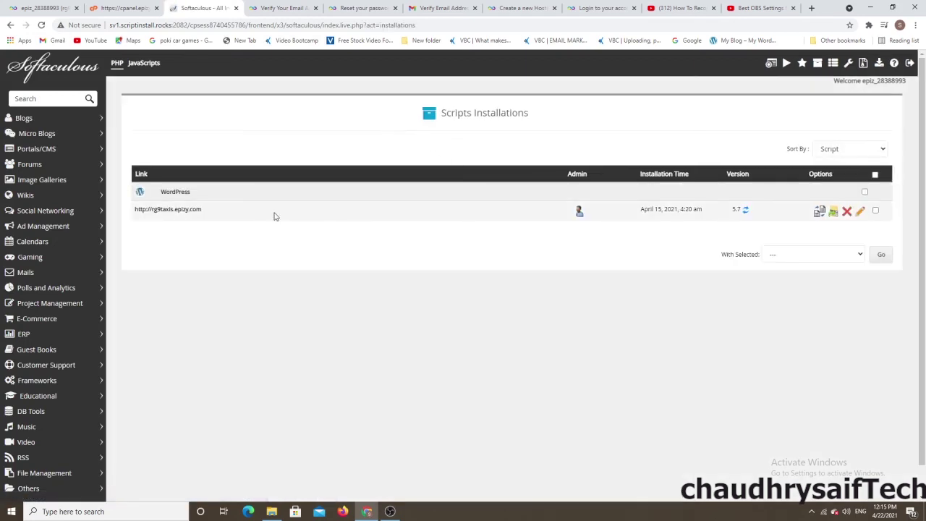
click(11, 25)
Browse the top scripts in Softaculous and reopen the installations list to inspect the rg9taxis.epizy.com WordPress entry
mouse_move(350, 304)
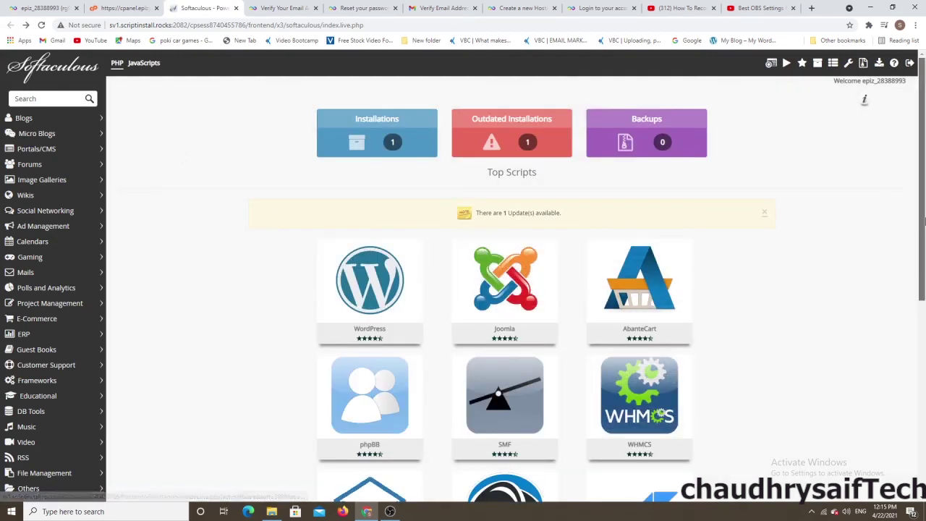
scroll(924, 232, down, 5)
scroll(924, 260, up, 2)
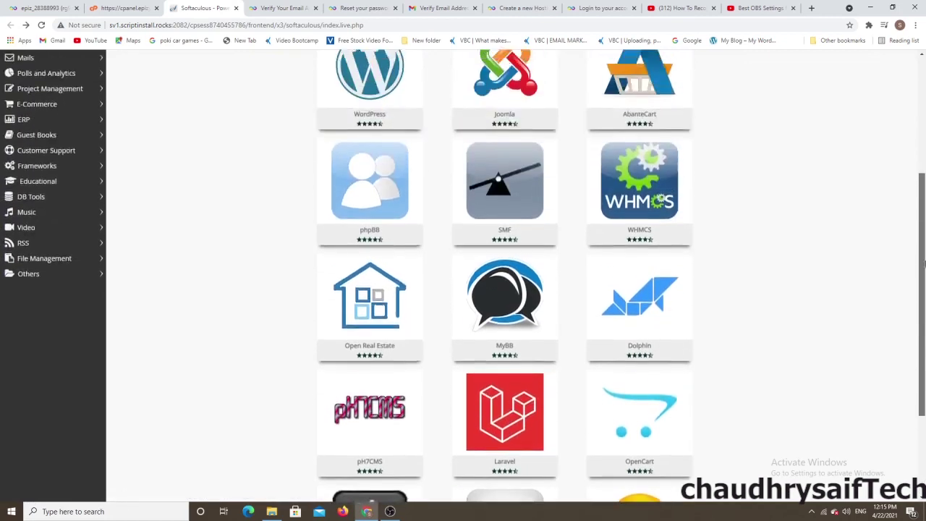
scroll(924, 264, up, 3)
click(372, 126)
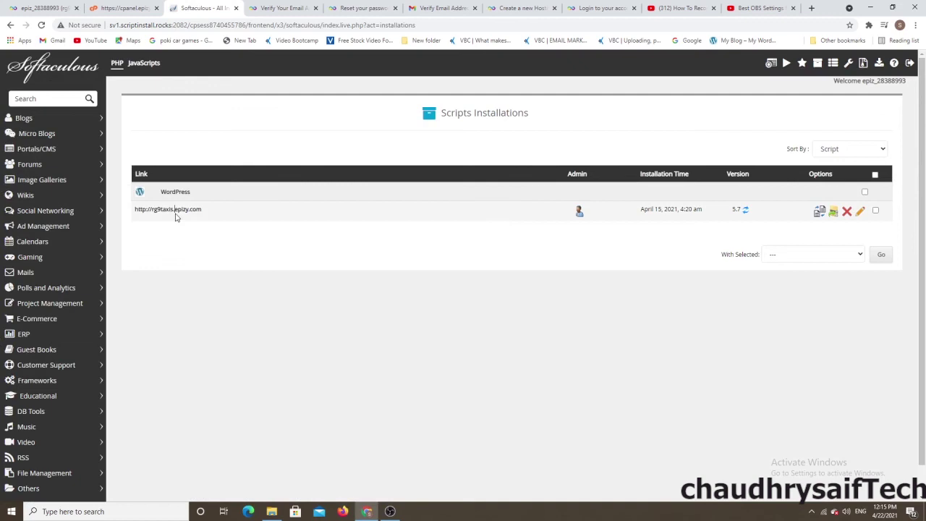
click(161, 216)
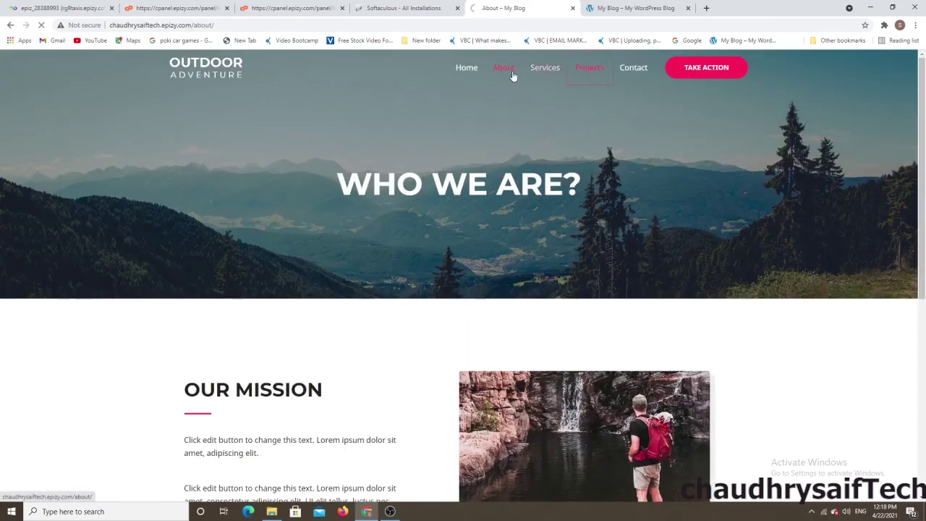
View the Projects page of the chaudhrysaiftech.epizy.com site and close the separate tab showing its home page
click(575, 71)
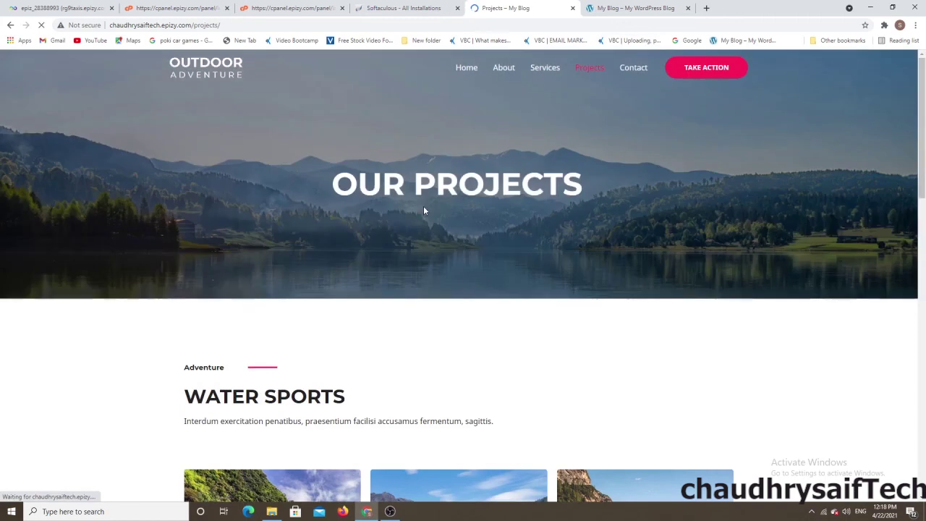
drag(923, 122, 924, 72)
click(637, 7)
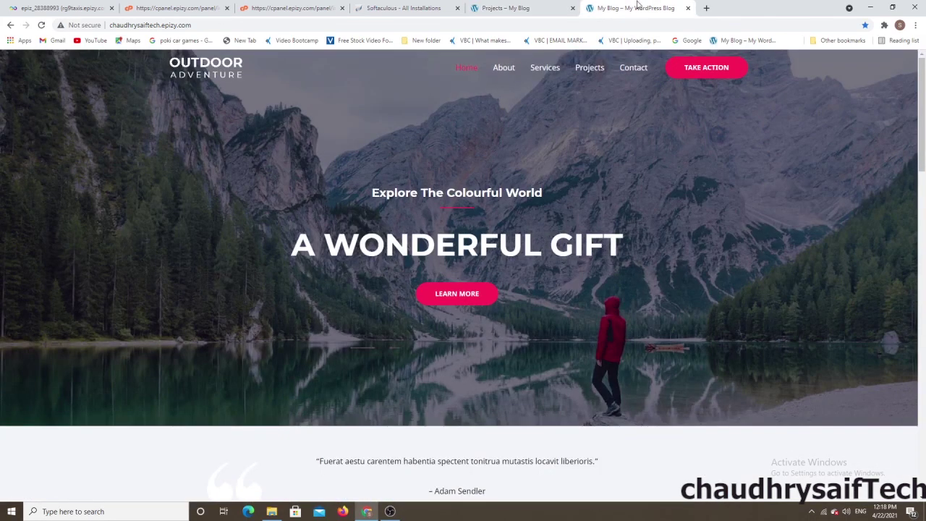
click(688, 9)
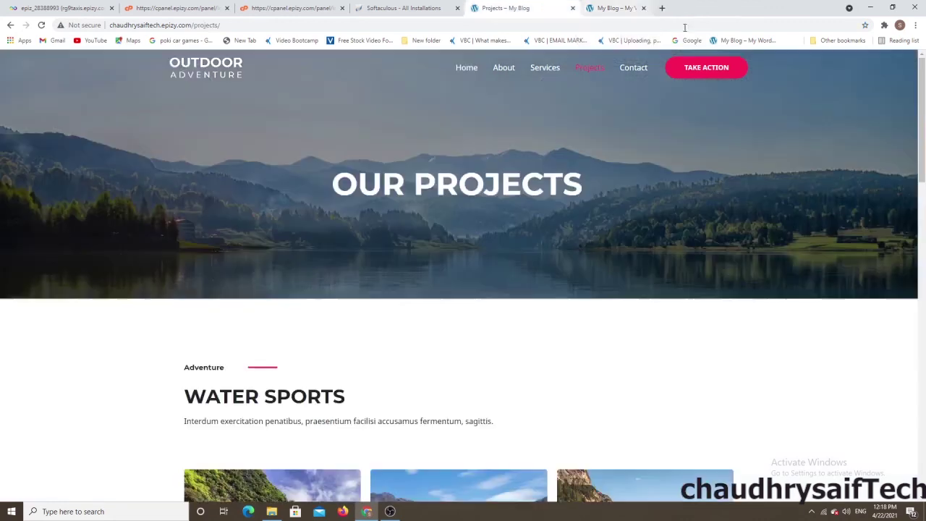